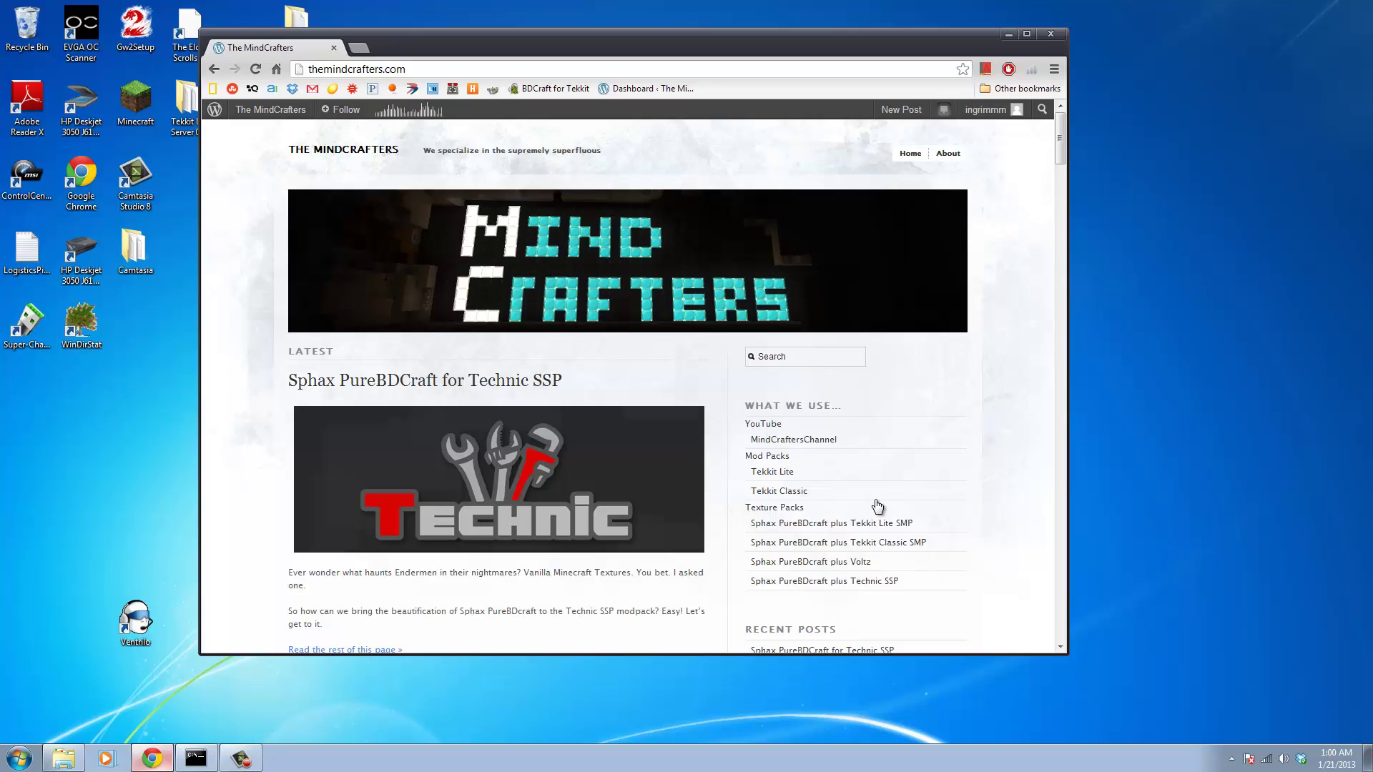
Open the Sphax PureBDcraft plus Technic SSP guide and open its base texture pack and Technic patch links in separate tabs
left_click(871, 586)
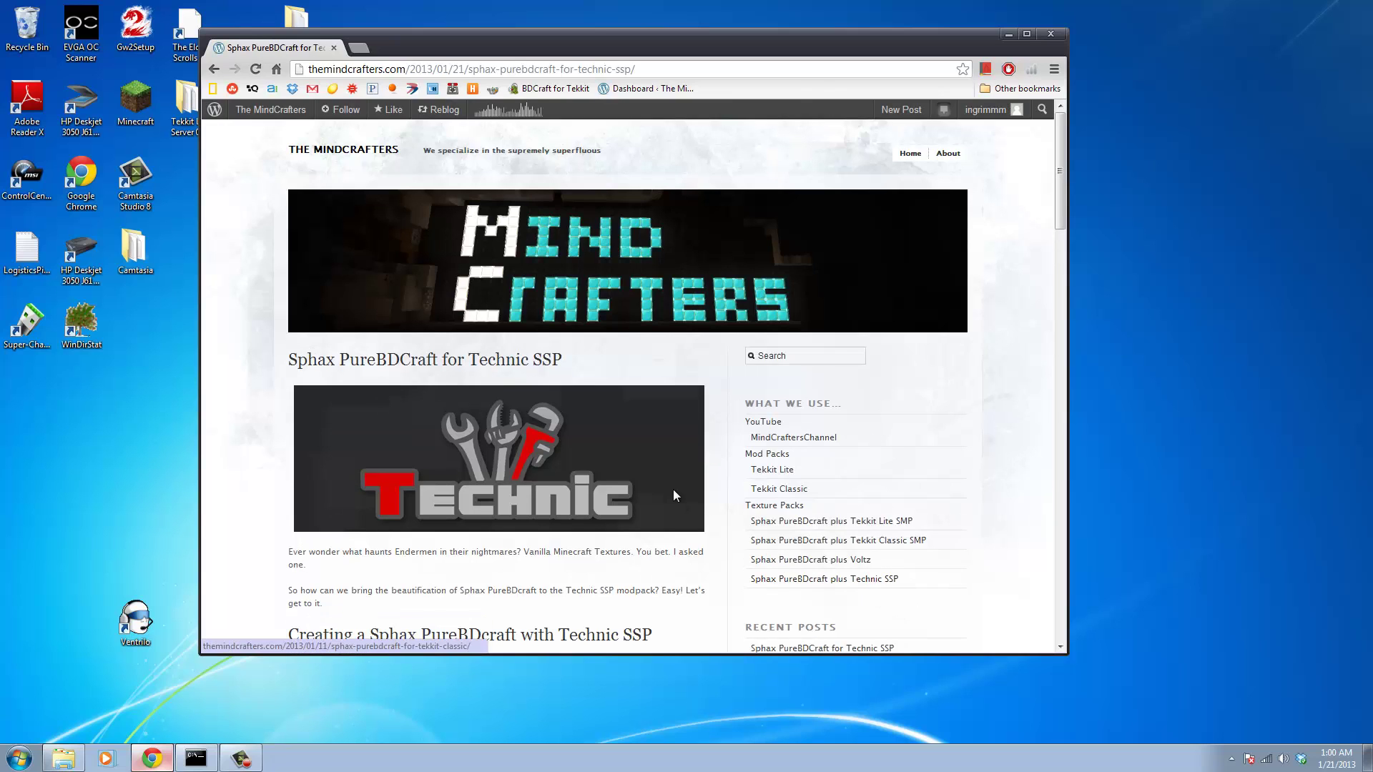
scroll(675, 473, "down", 2)
scroll(675, 474, "down", 1)
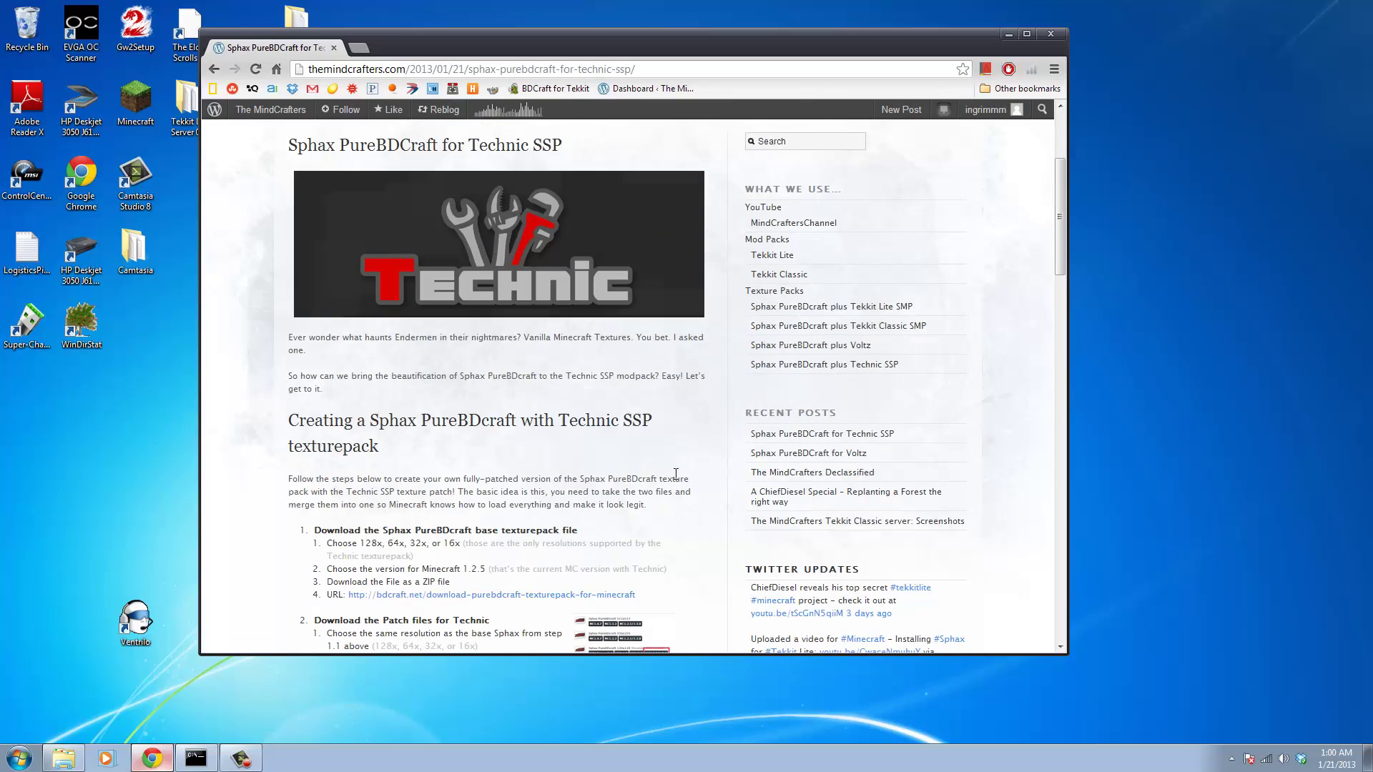
scroll(821, 340, "up", 1)
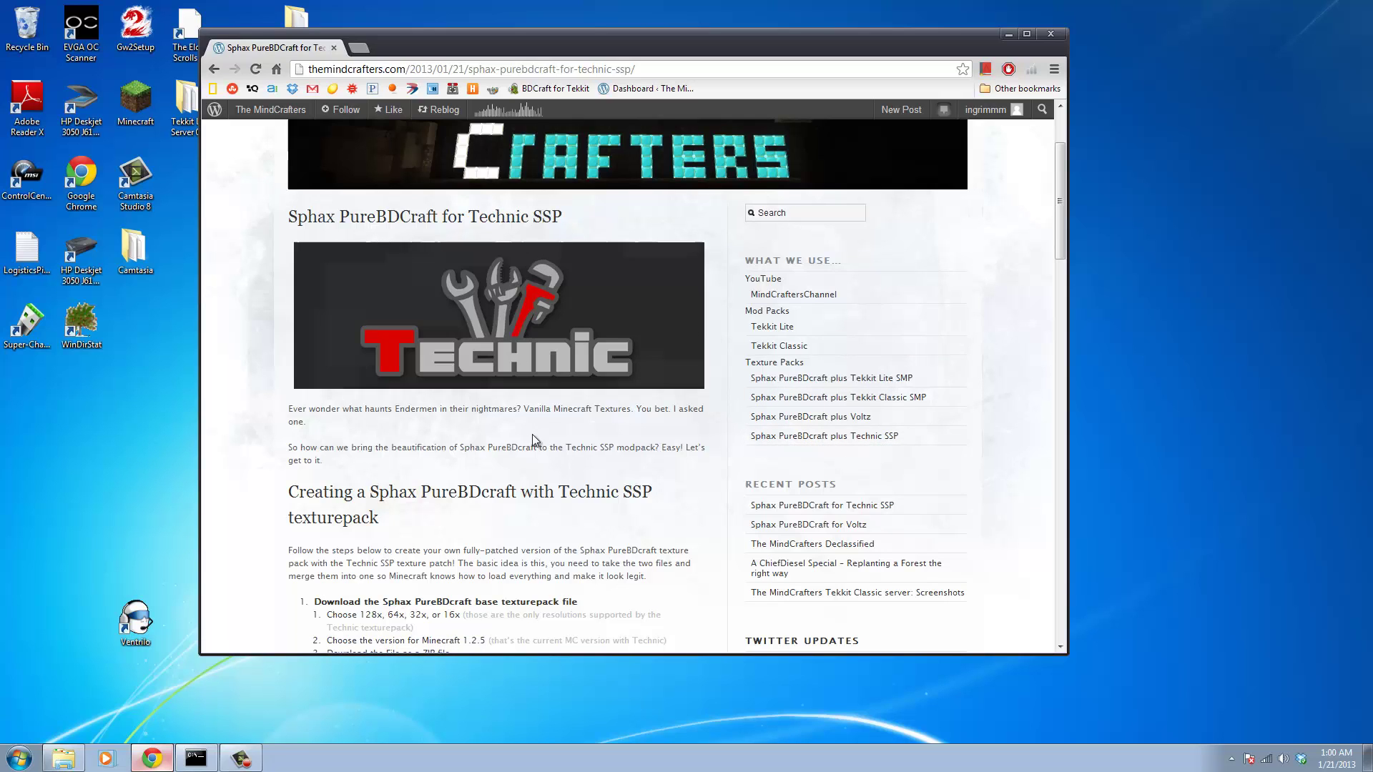
scroll(556, 429, "down", 1)
scroll(554, 424, "down", 2)
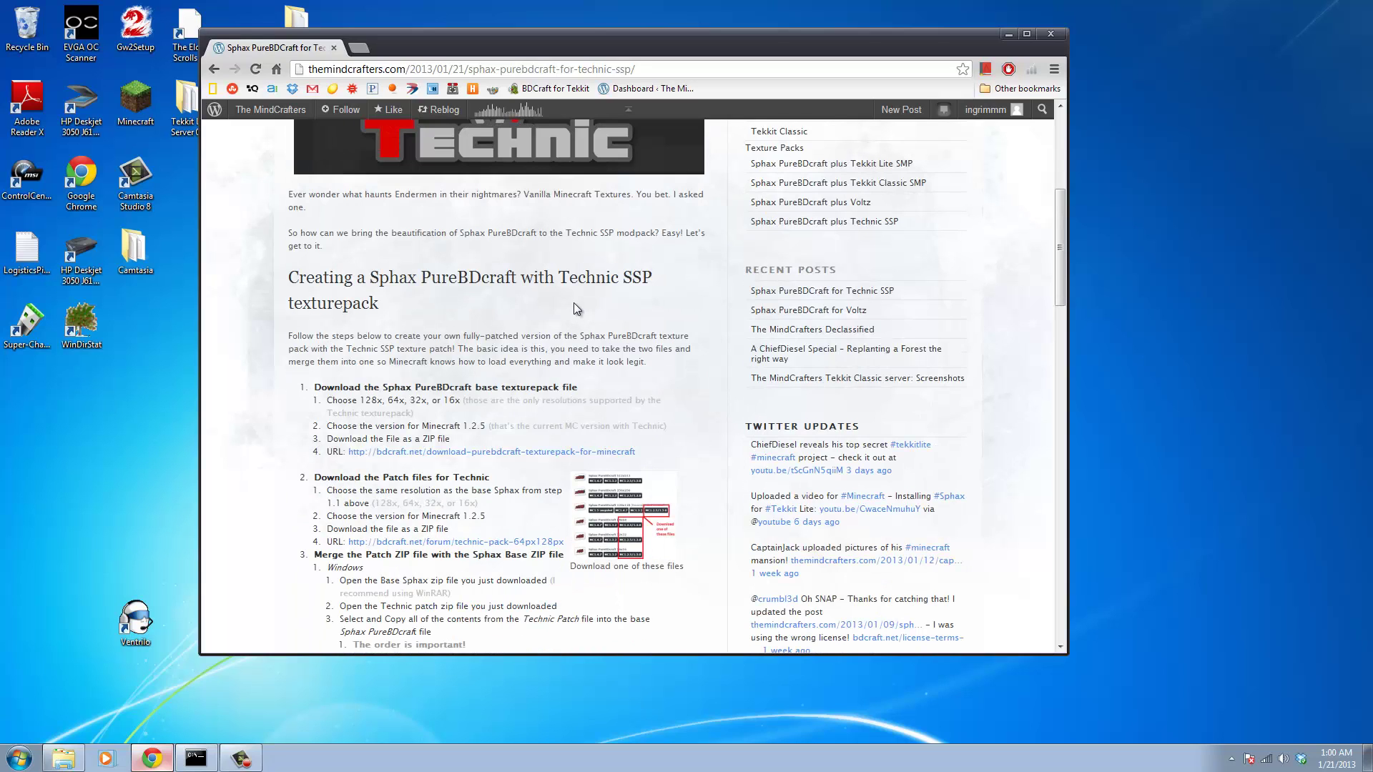
scroll(577, 315, "down", 2)
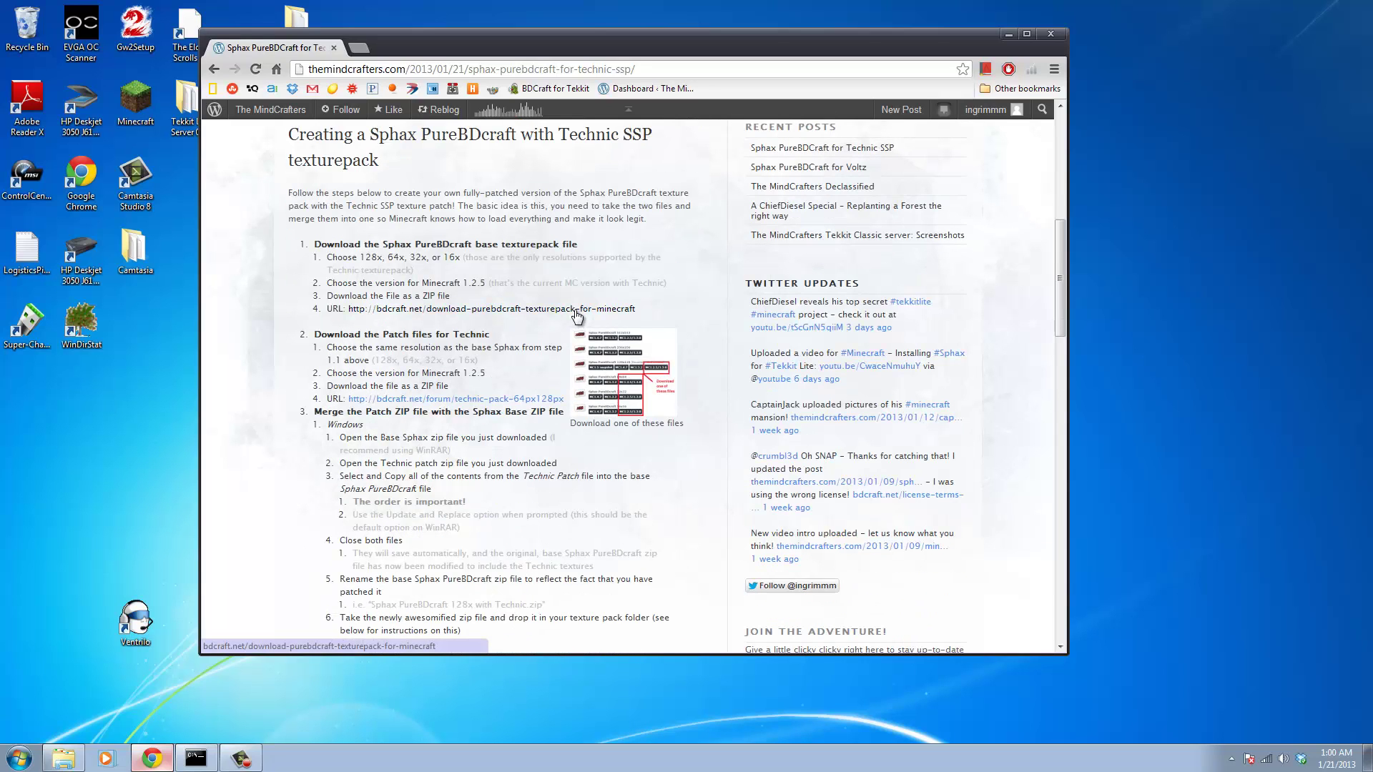
middle_click(468, 309)
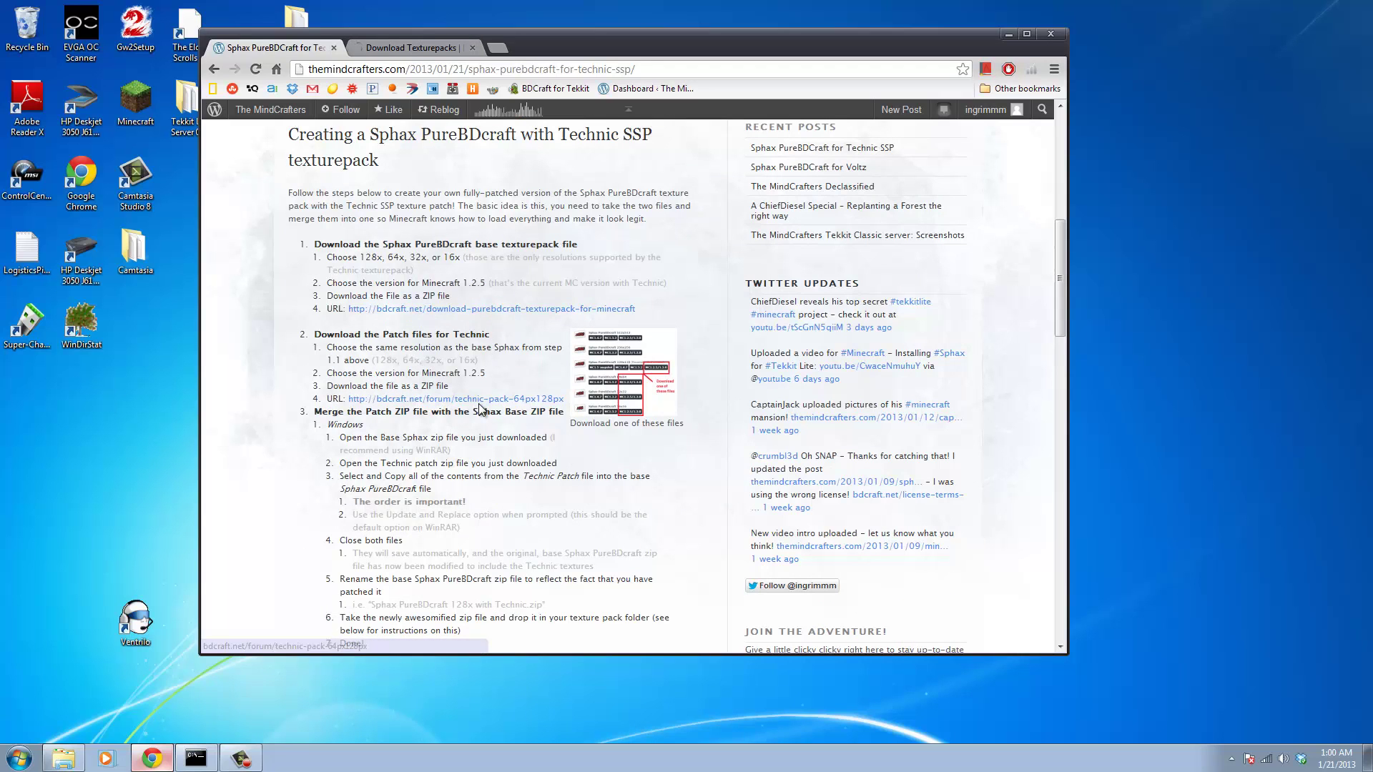
middle_click(483, 399)
Download the Sphax PureBDcraft 128x128 base pack for MC1.2.5/1.3.0 from the Download Texturepacks page
left_click(449, 50)
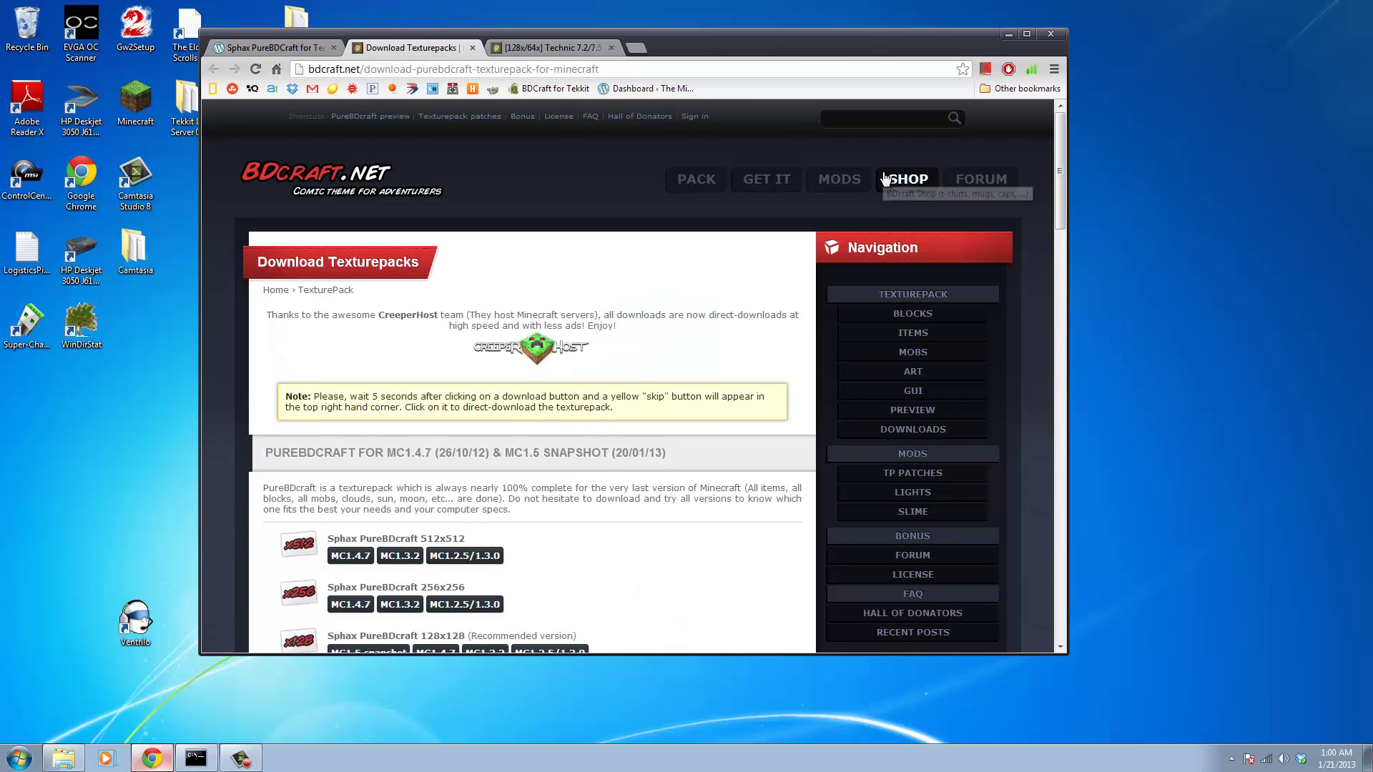
scroll(600, 325, "down", 5)
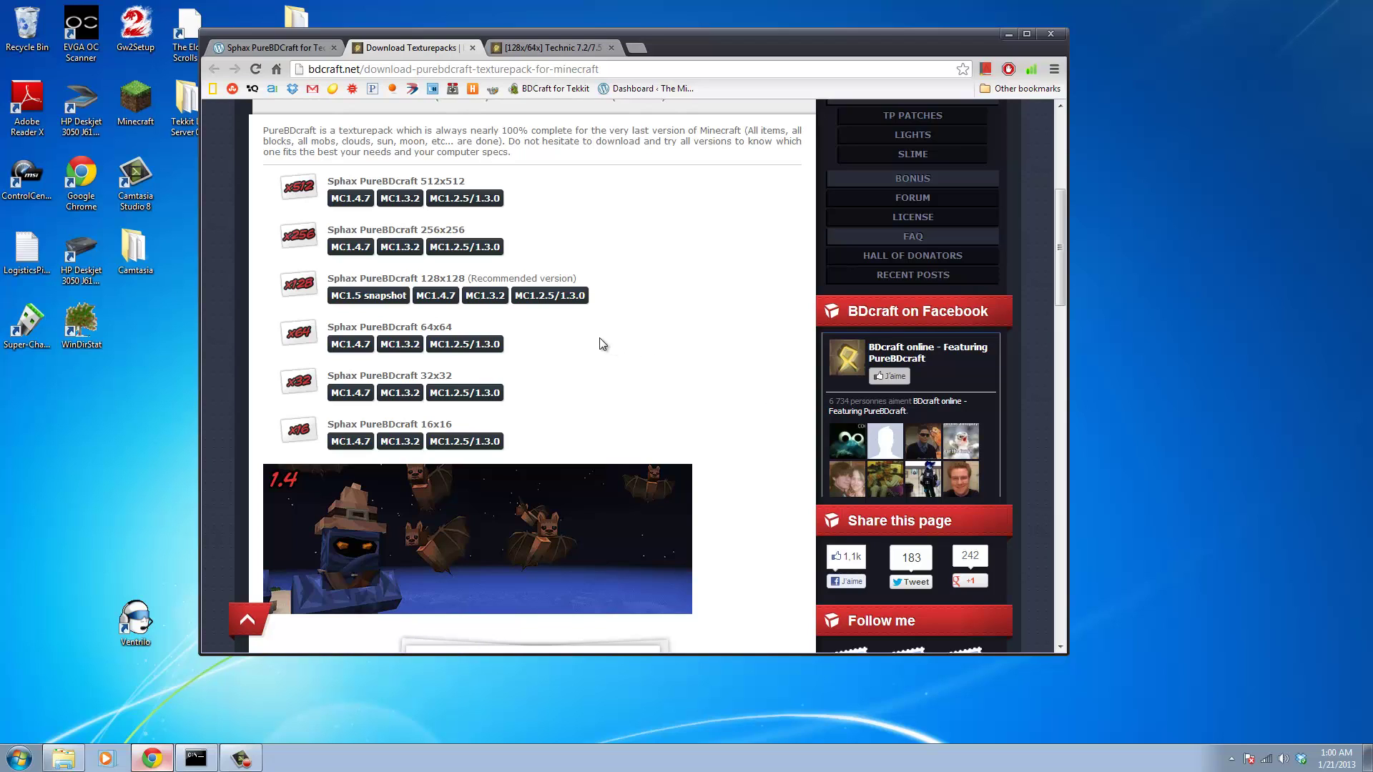
left_click(567, 298)
Follow the 7.2 download in the Technic forum thread and download the 128x patch
left_click(704, 44)
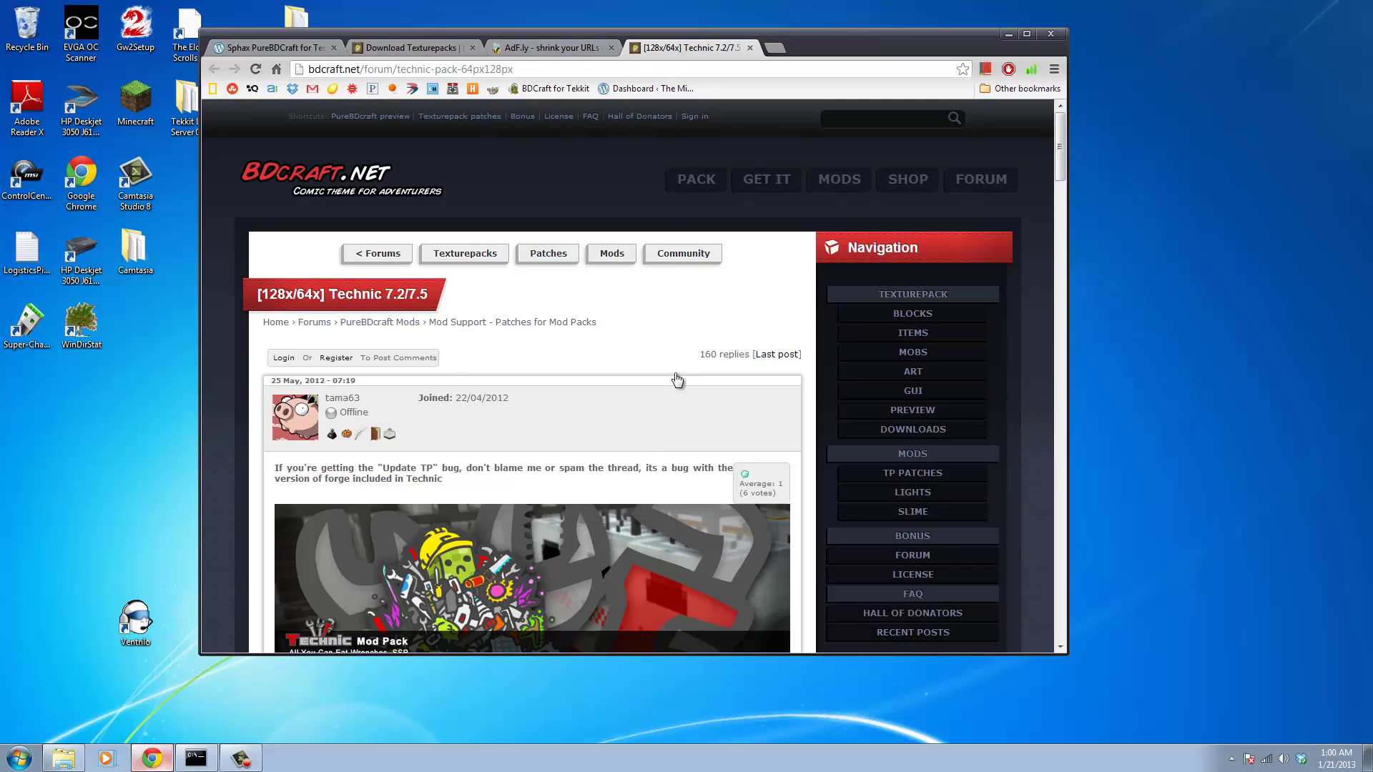
scroll(451, 370, "down", 10)
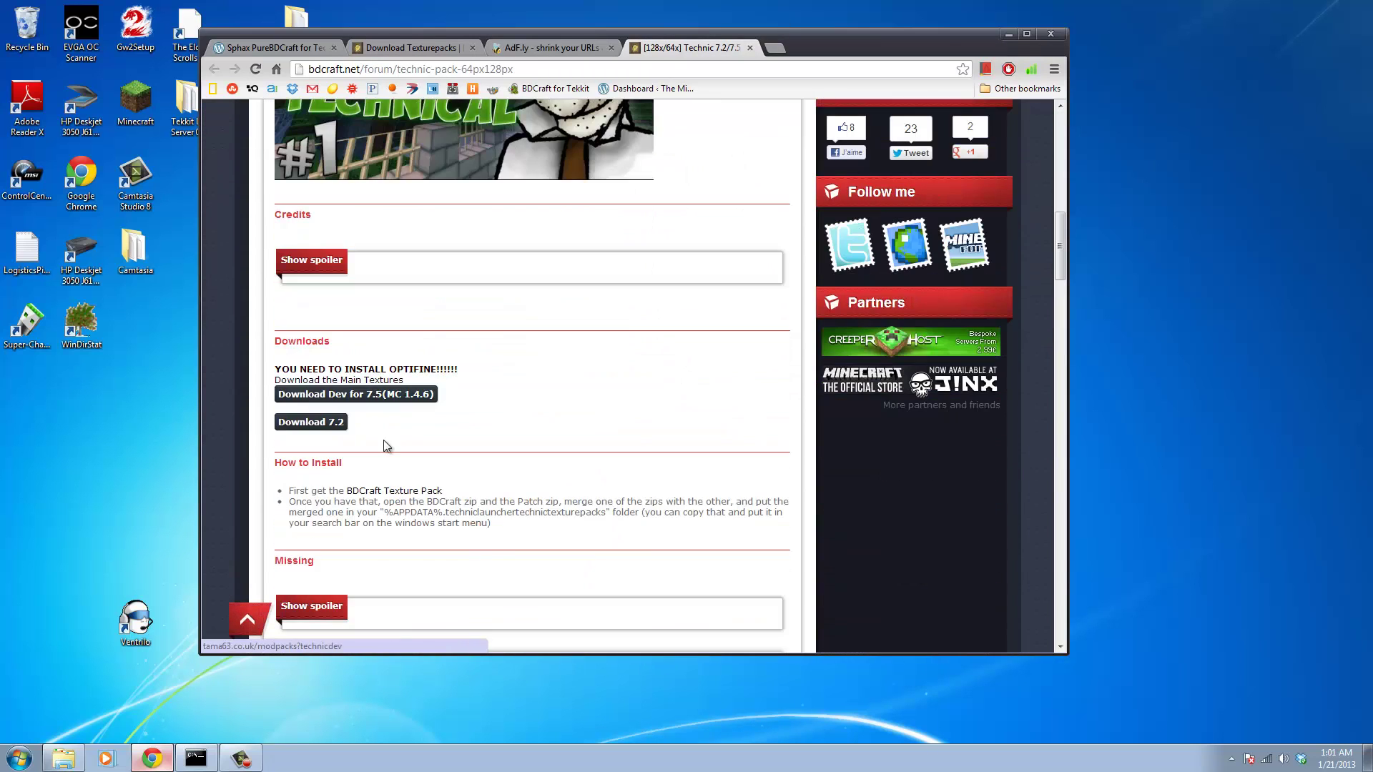
left_click(312, 423)
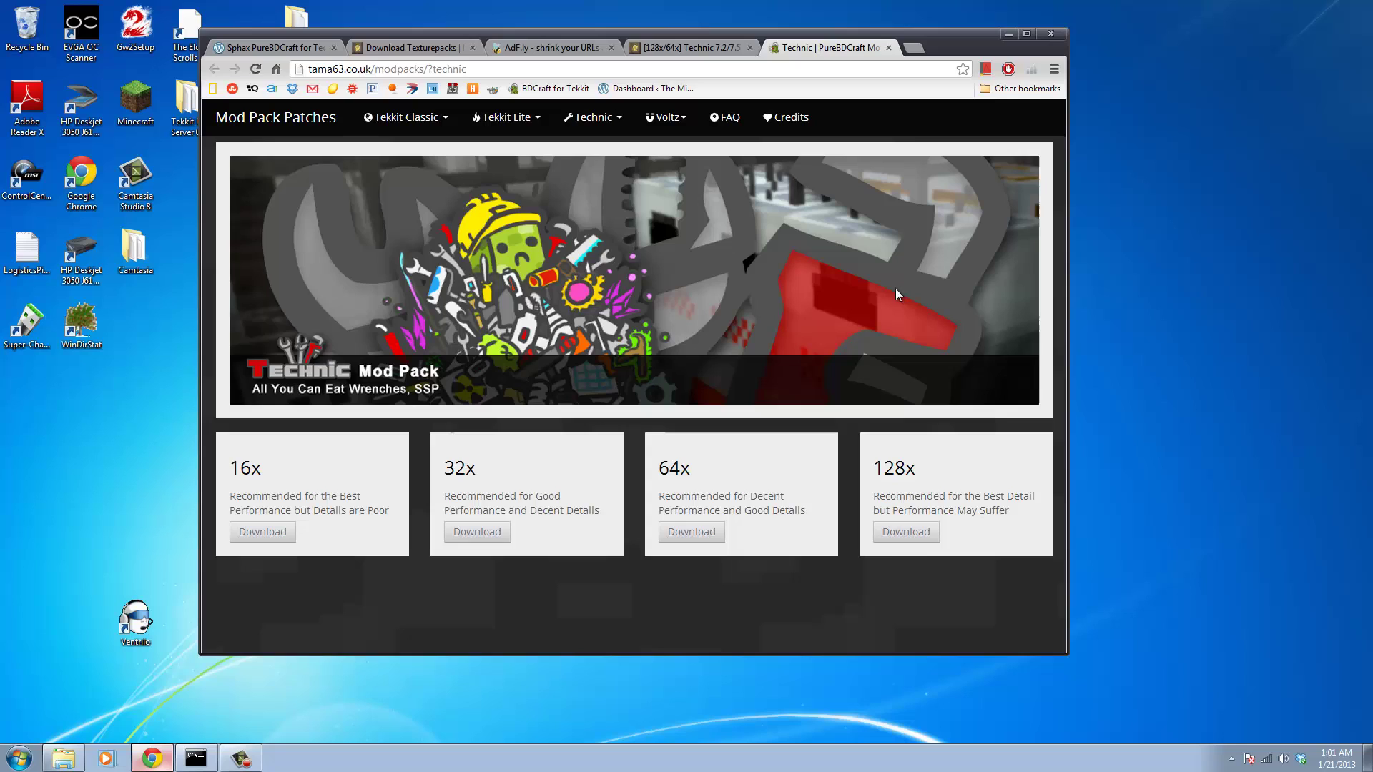
left_click(922, 542)
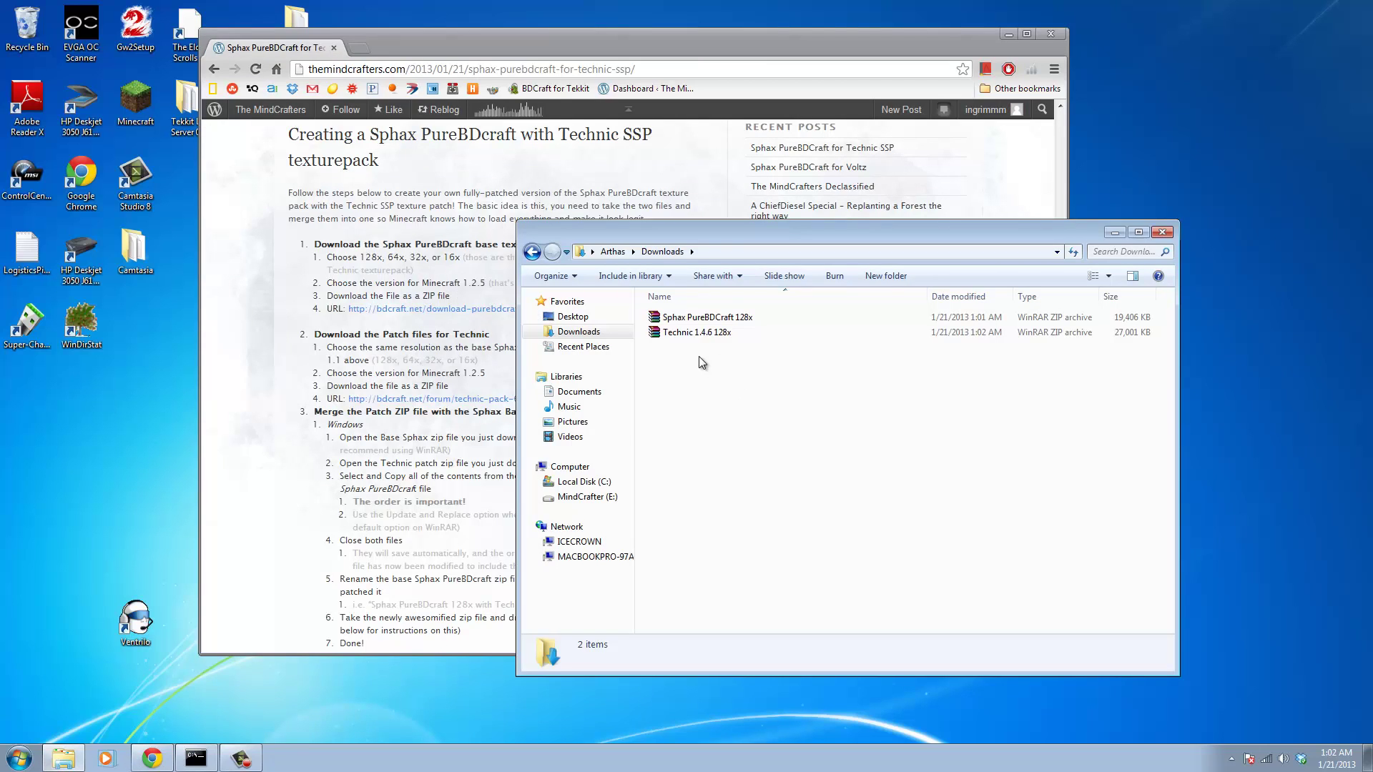
Open the Sphax PureBDCraft 128x archive from Downloads, dismiss the licence reminder and move the archive window clear of the file list
double_click(708, 317)
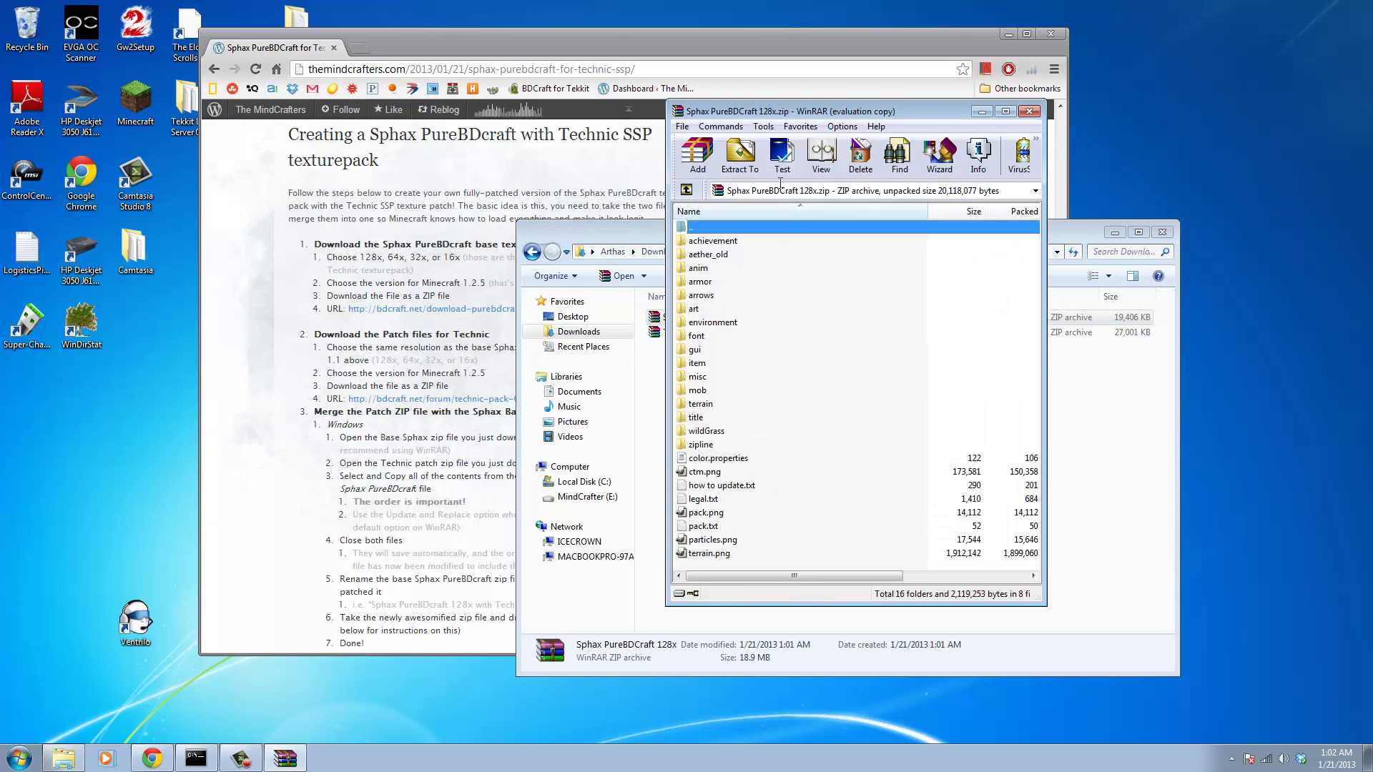
left_click_drag(807, 121, 261, 141)
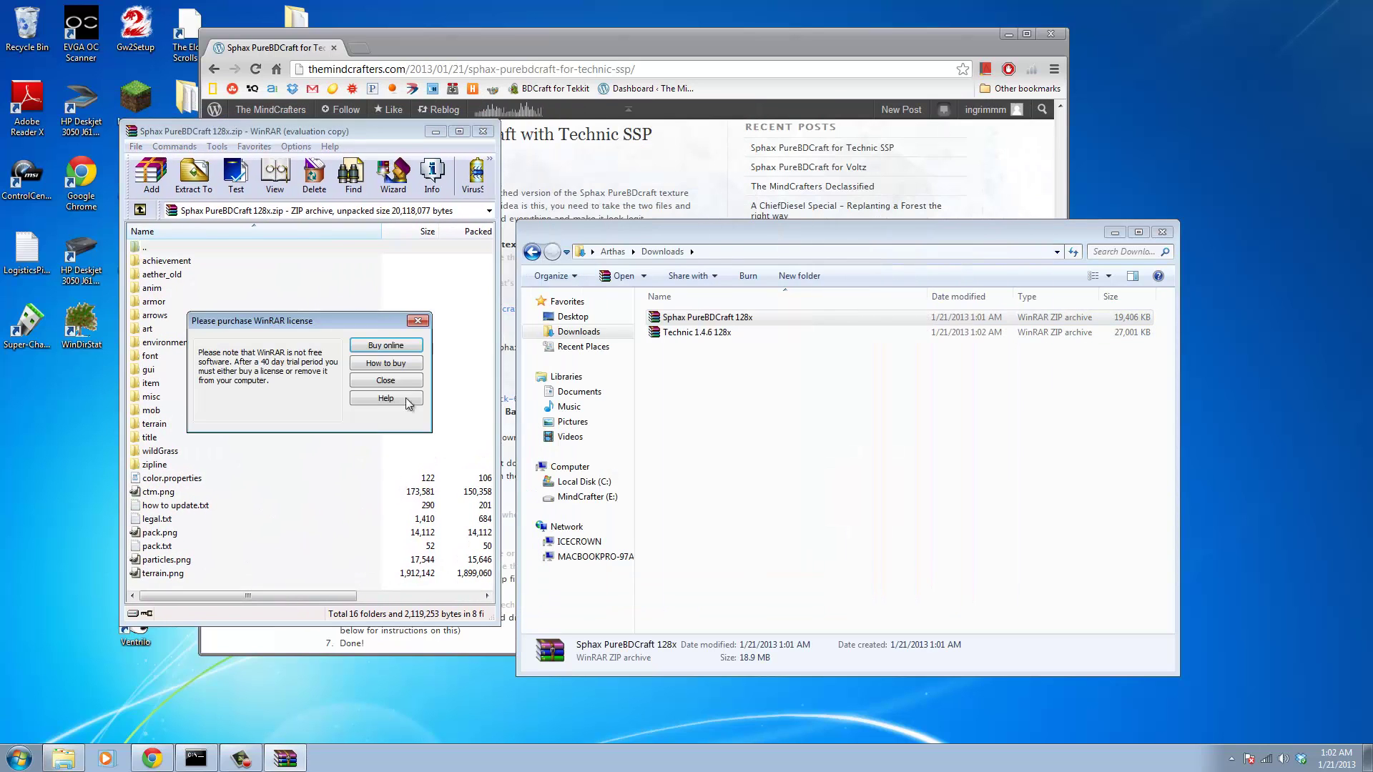
left_click(385, 380)
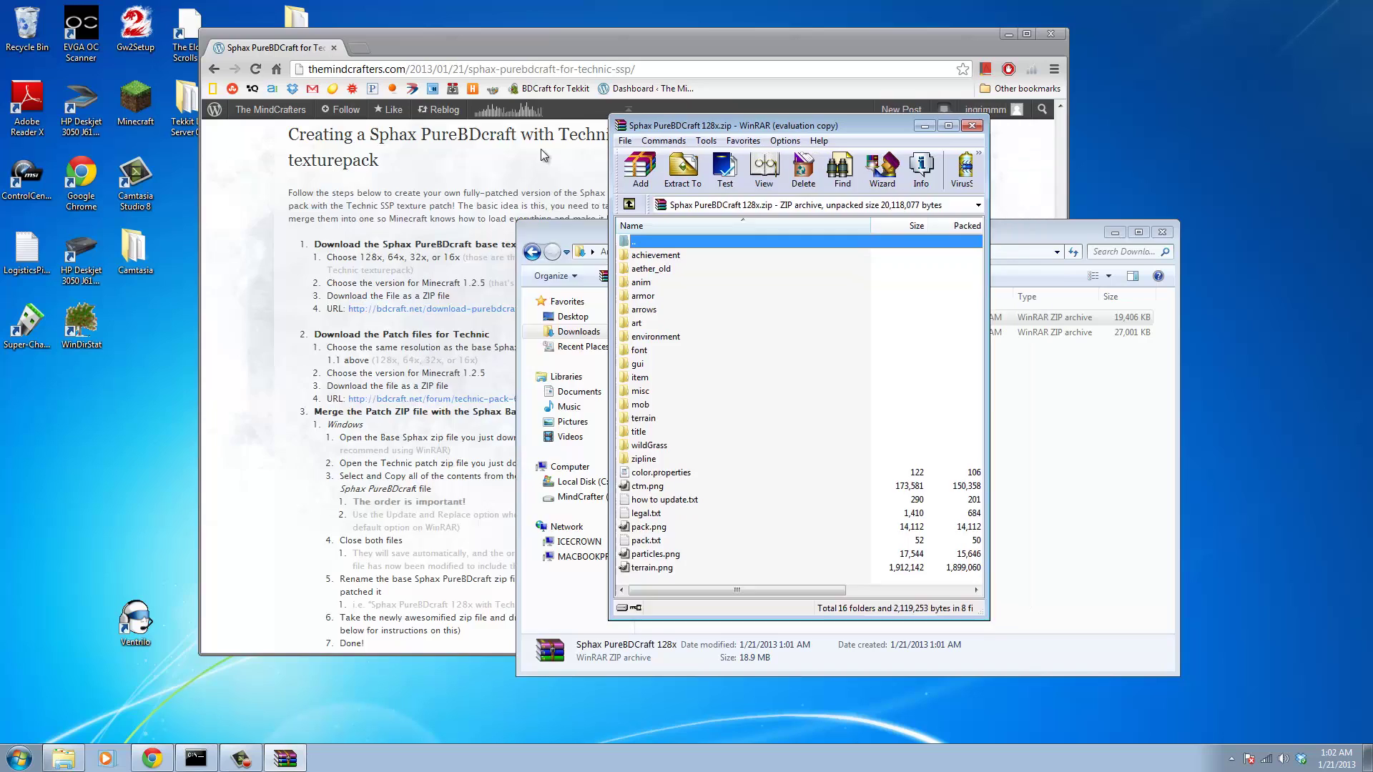
left_click_drag(815, 118, 281, 165)
Open the Technic 1.4.6 128x archive, dismiss the licence reminder and place it beside the base pack's archive window
double_click(697, 332)
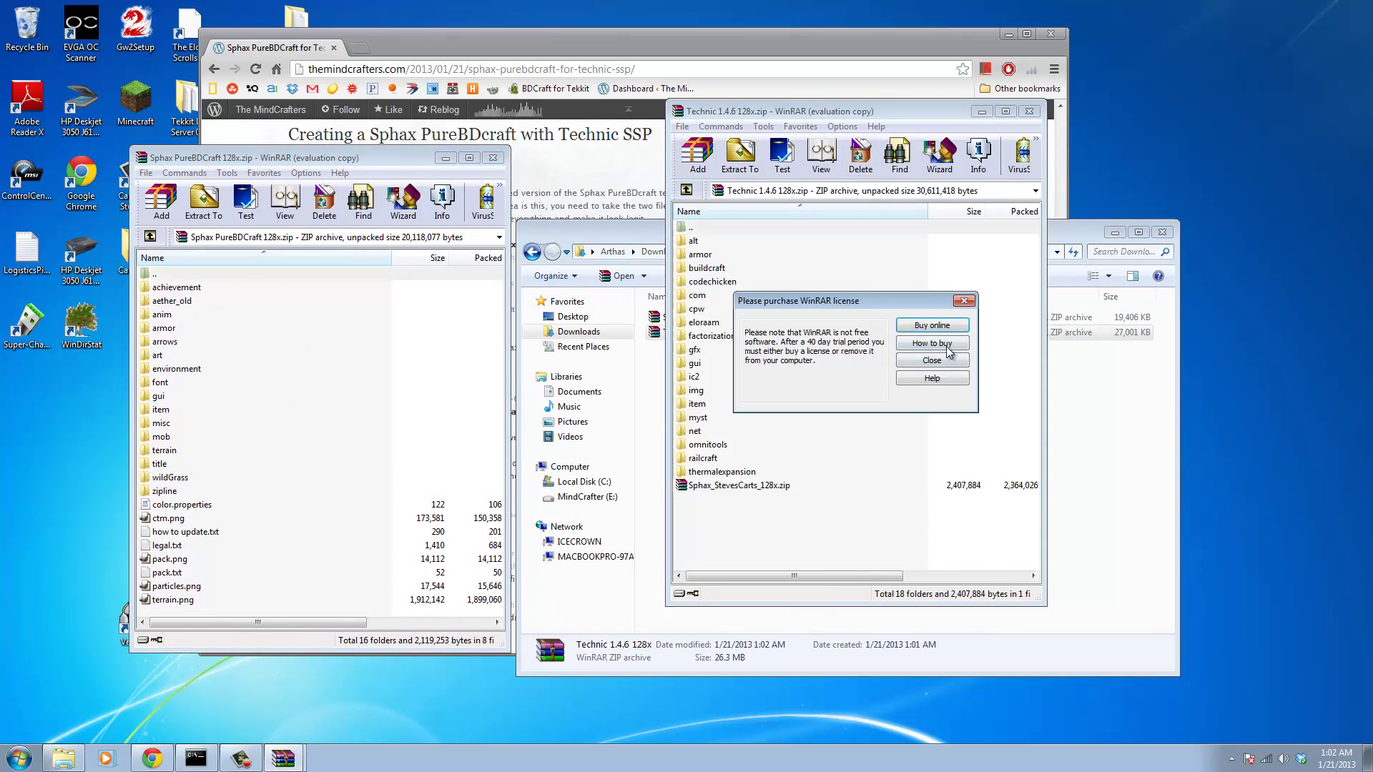
left_click(940, 346)
left_click_drag(833, 115, 681, 161)
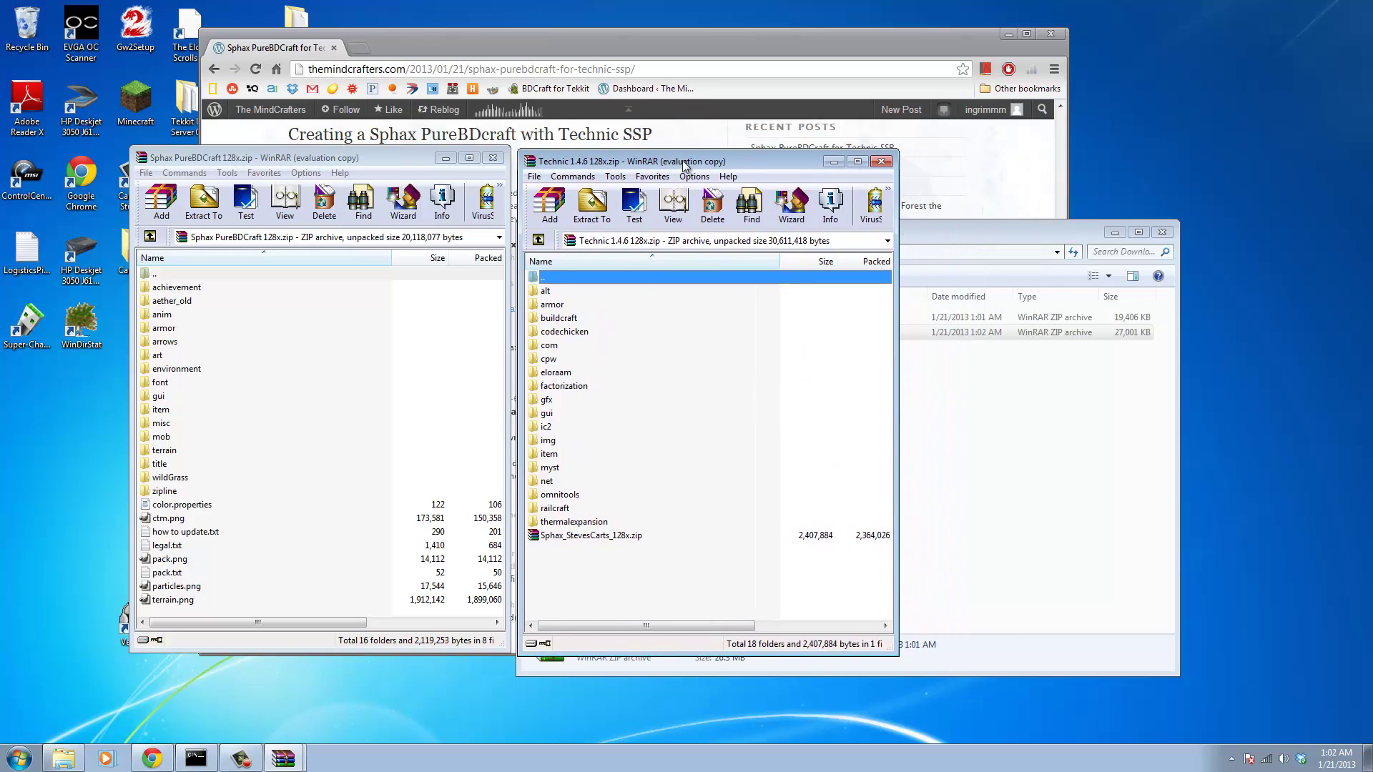
Add all contents of the Technic 1.4.6 128x archive to Sphax PureBDCraft 128x.zip using Add and replace files, and close both archives
left_click(541, 288)
left_click(620, 535, "shift")
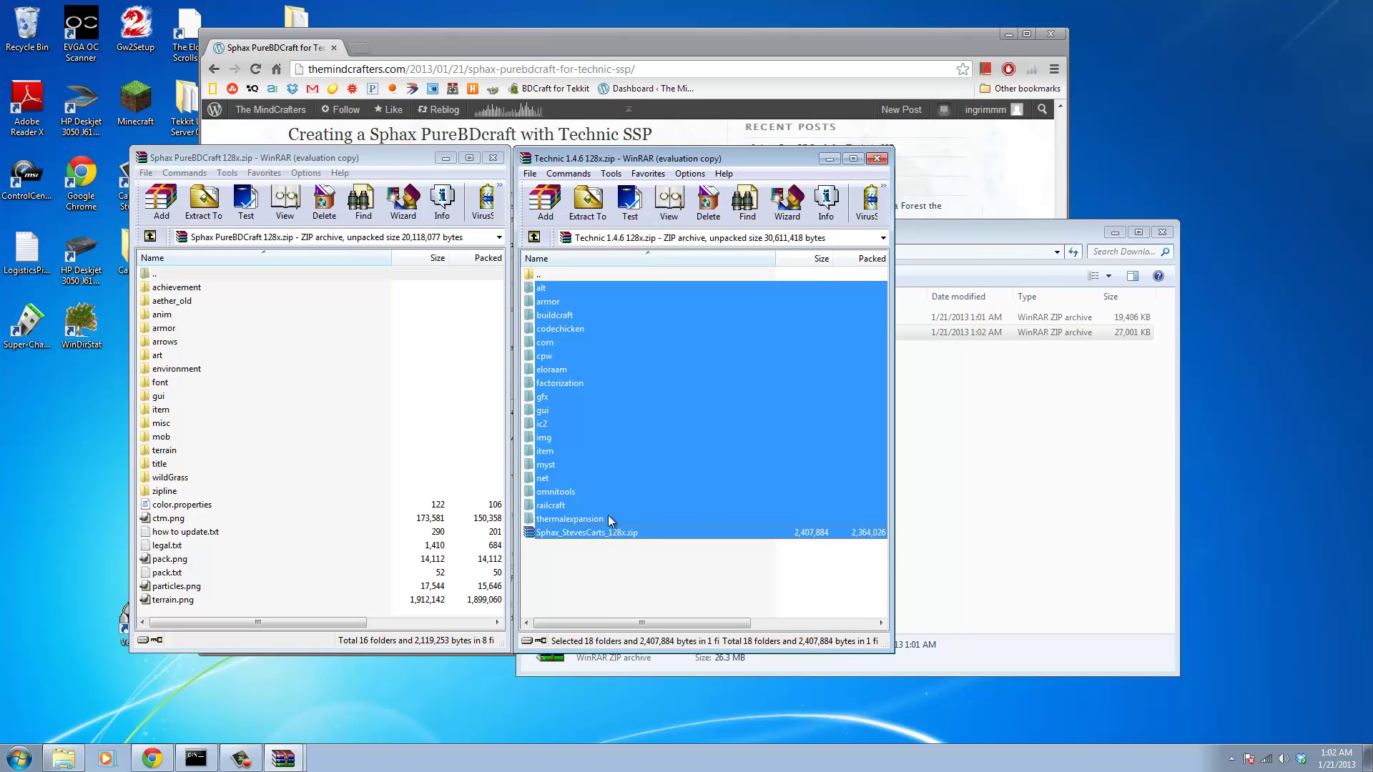
left_click_drag(556, 379, 261, 390)
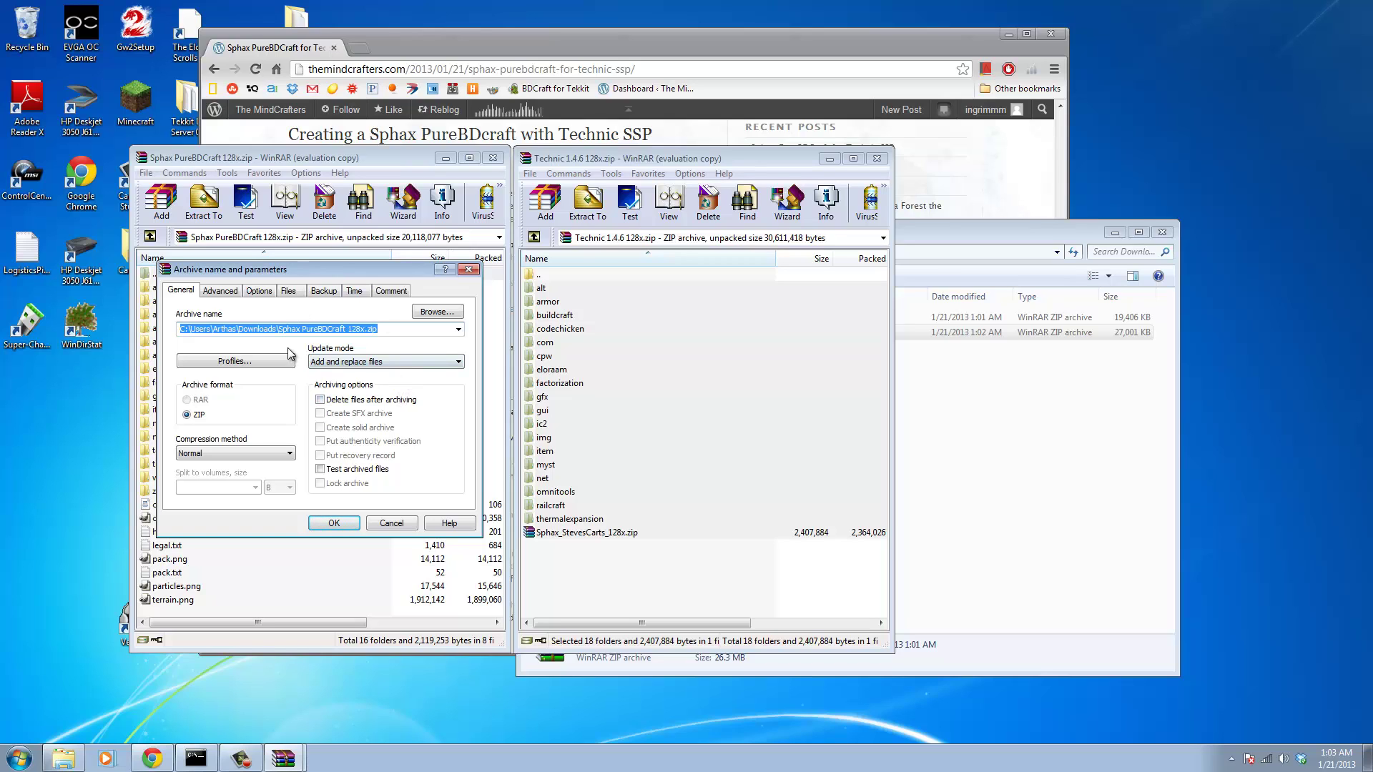
left_click(391, 362)
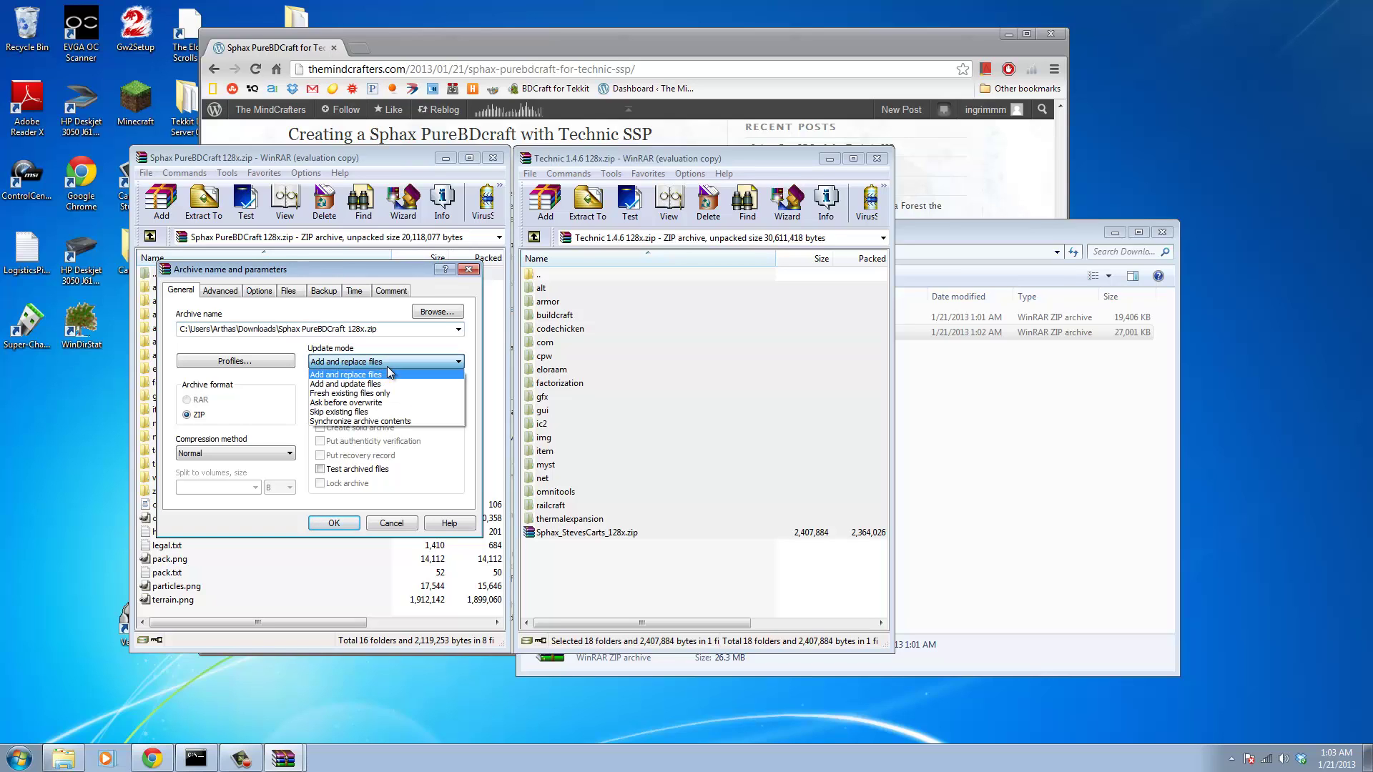
left_click(390, 372)
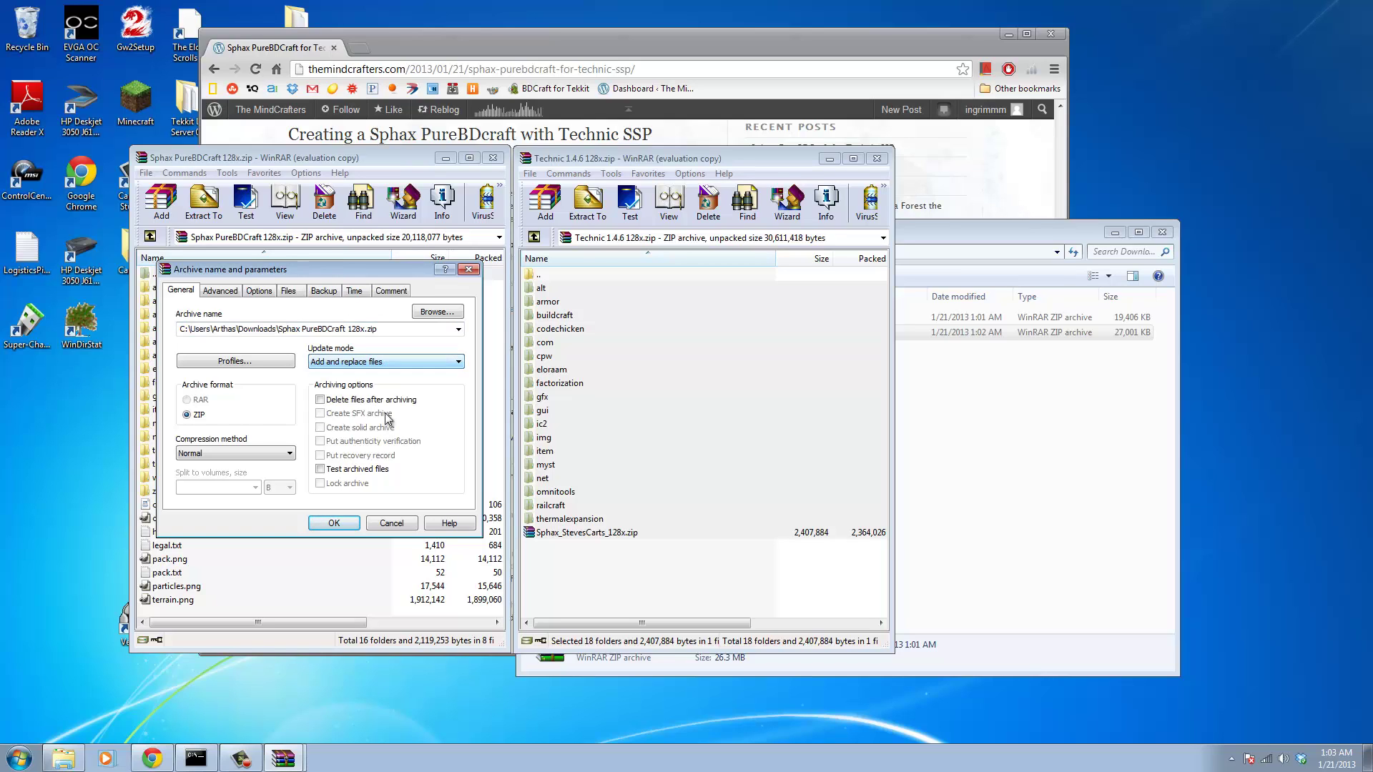
left_click(332, 524)
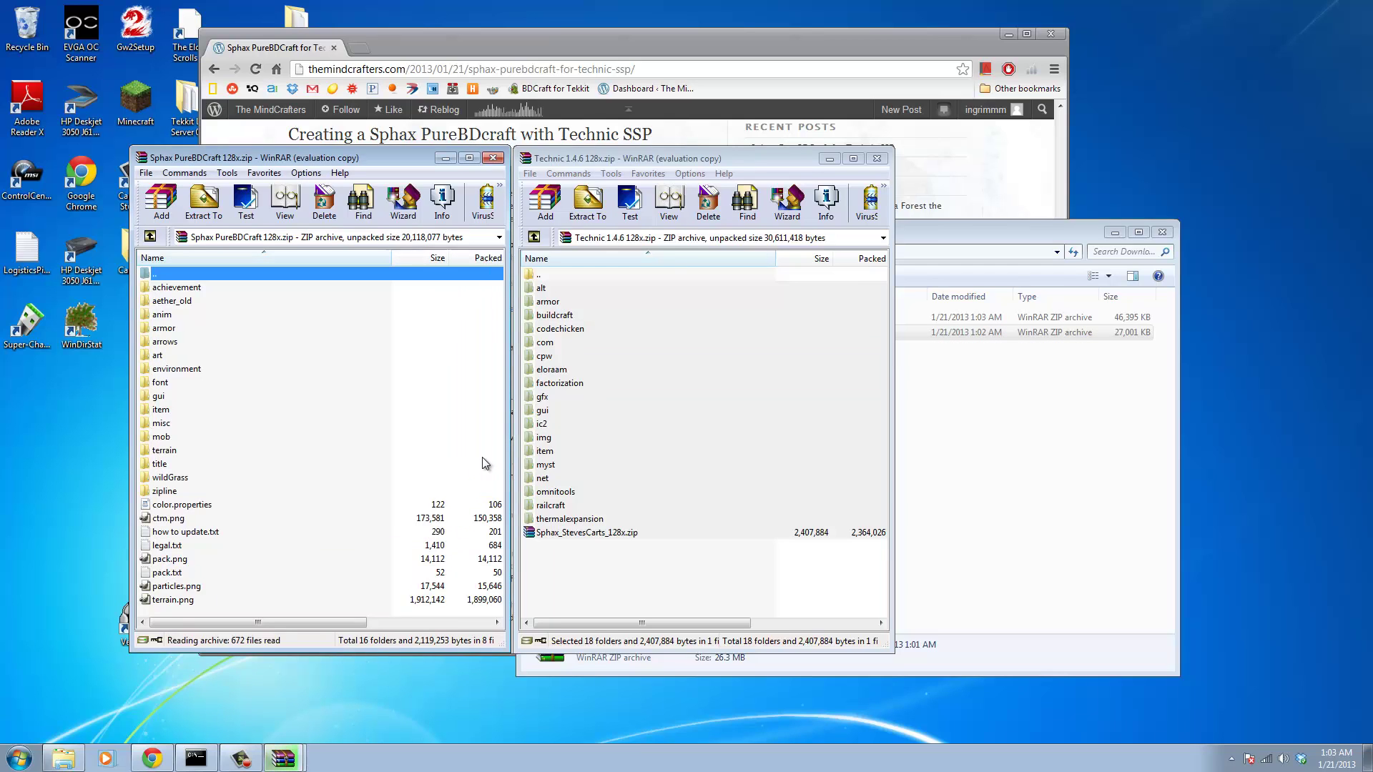
left_click(495, 159)
left_click(877, 158)
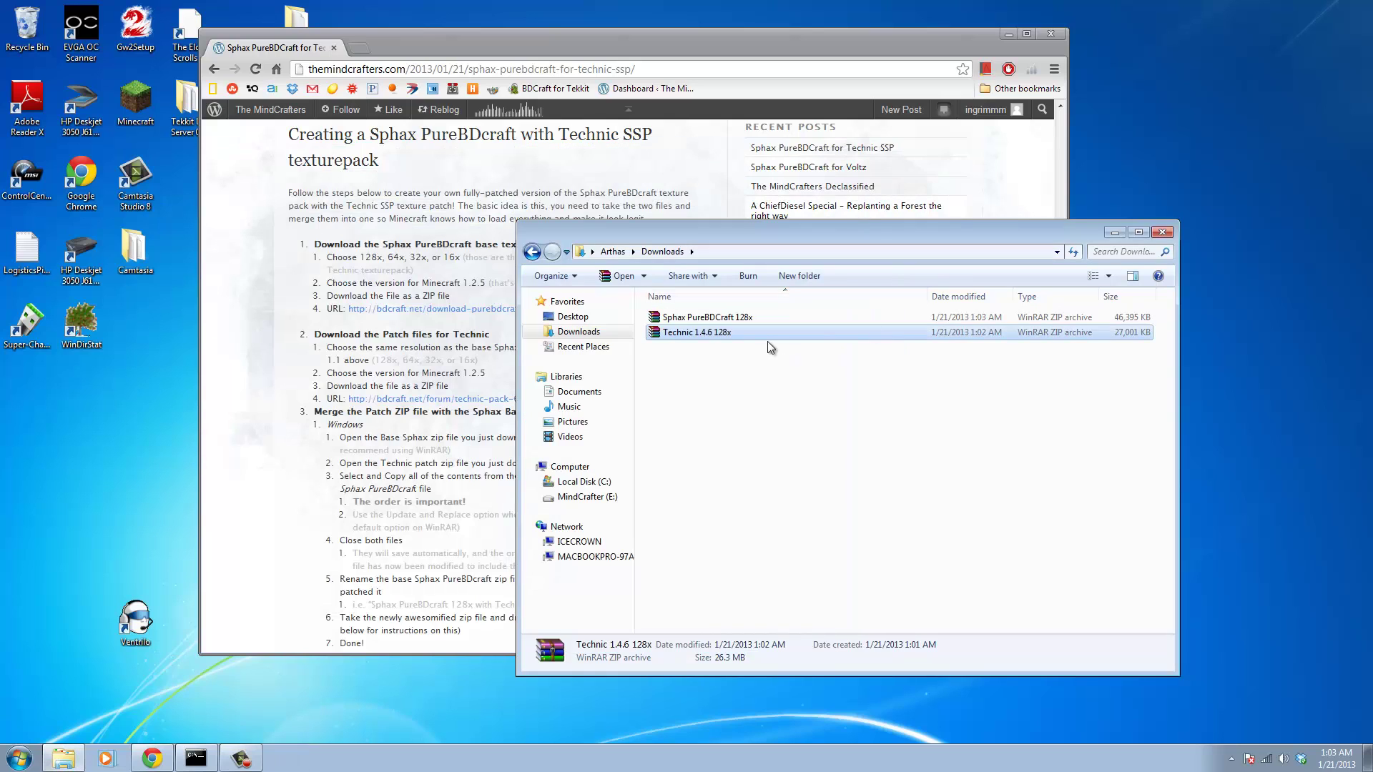
Delete the Technic 1.4.6 128x archive from the Downloads folder
right_click(729, 336)
left_click(763, 554)
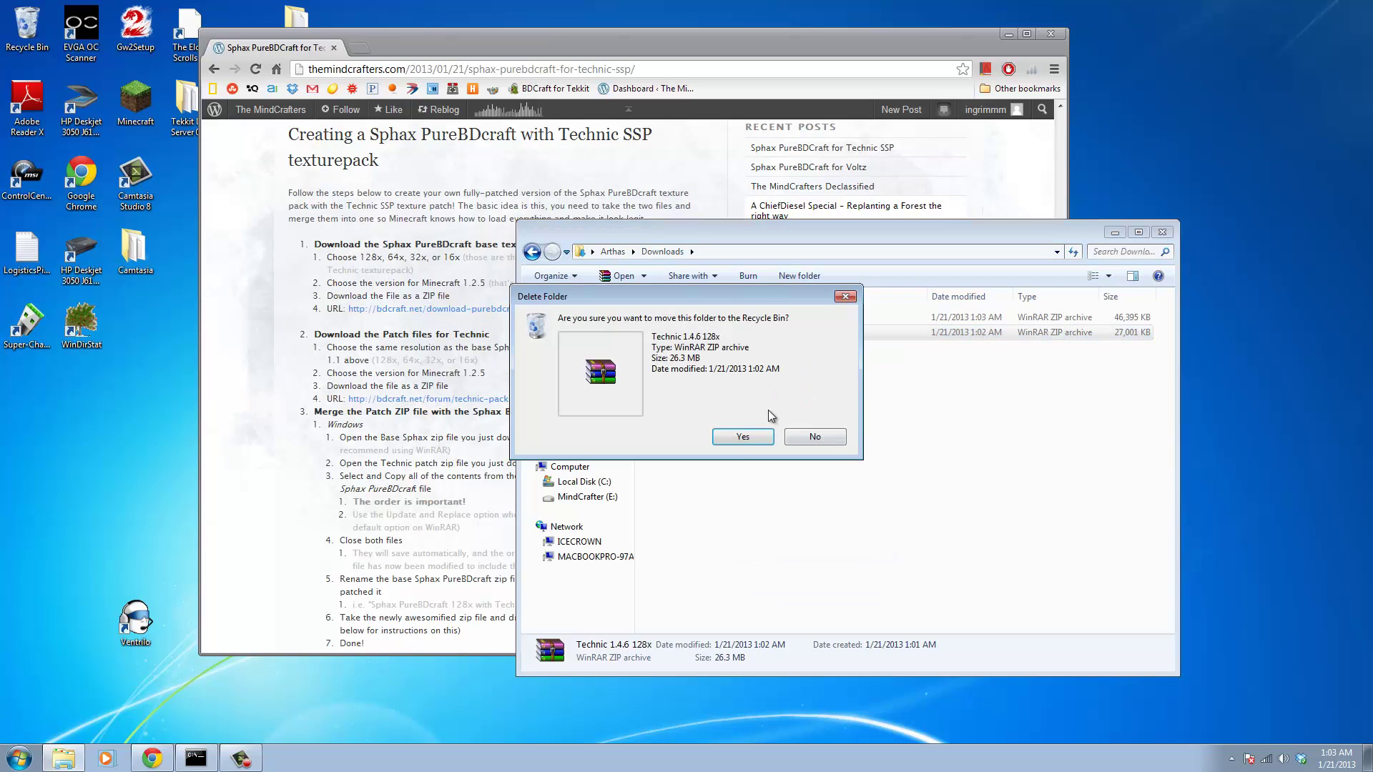
left_click(748, 434)
Rename the merged Sphax archive in Downloads as "Sphax PureBDCraft 128x with Technic SSP"
left_click(723, 317)
right_click(723, 318)
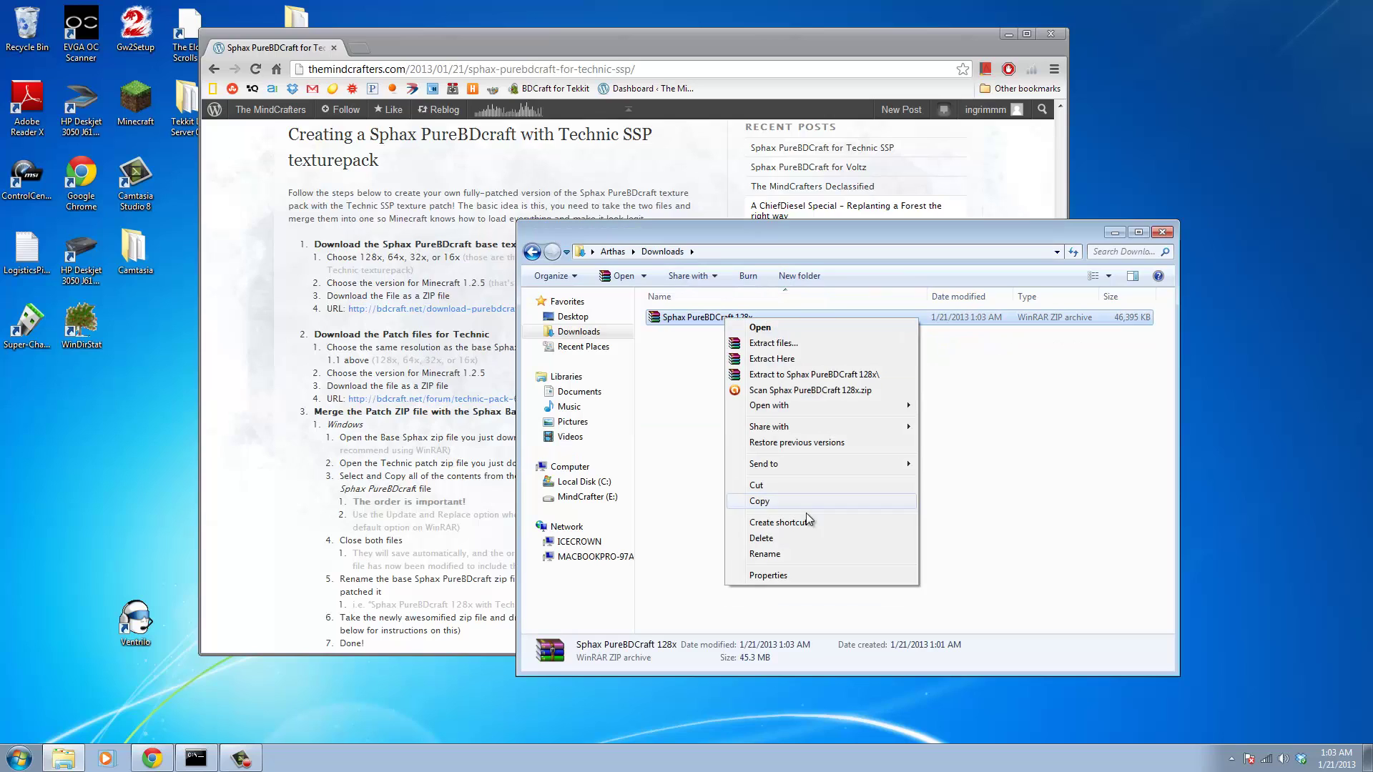
left_click(796, 552)
left_click(763, 317)
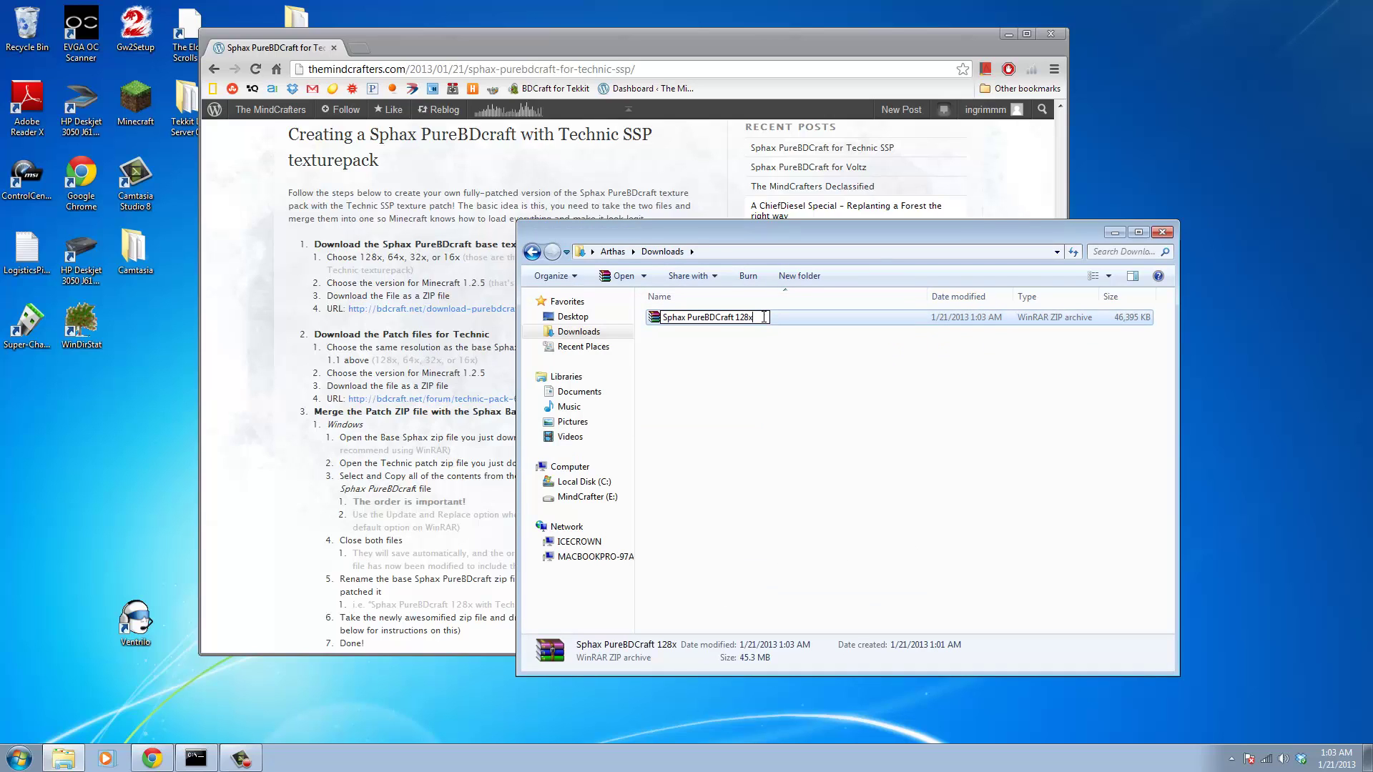
type("with Techn")
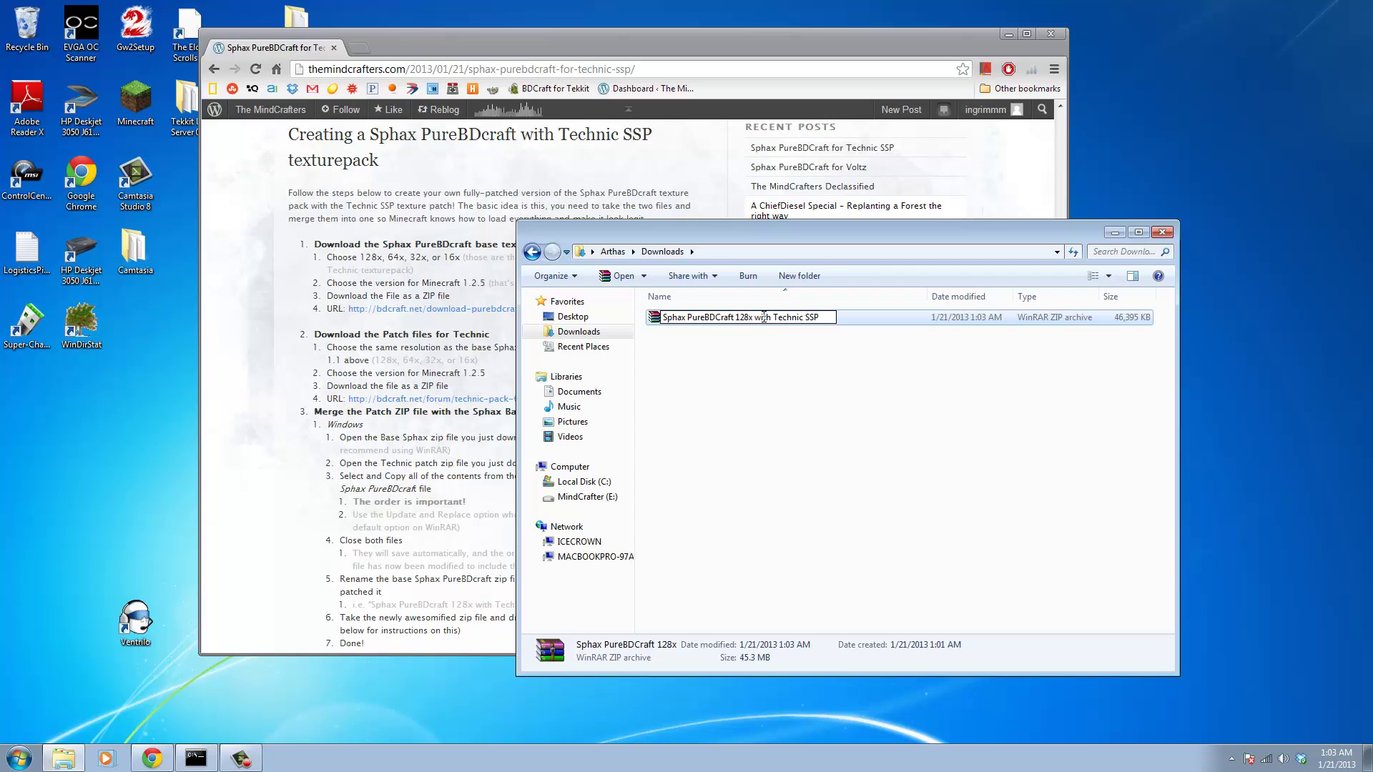
type("ic SSP")
key("Return")
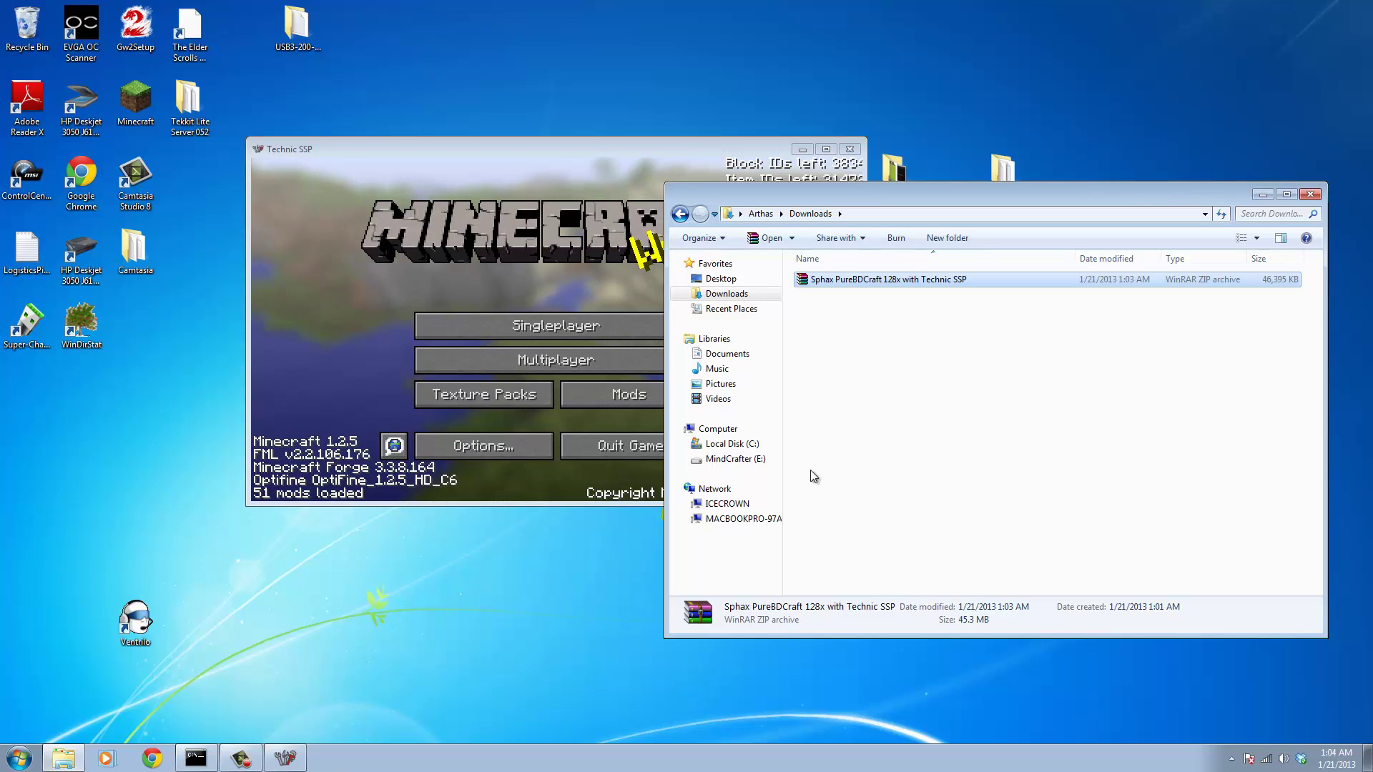
Switch to the Technic SSP game, open its texture pack folder and move the folder window away from the Downloads window
left_click(513, 148)
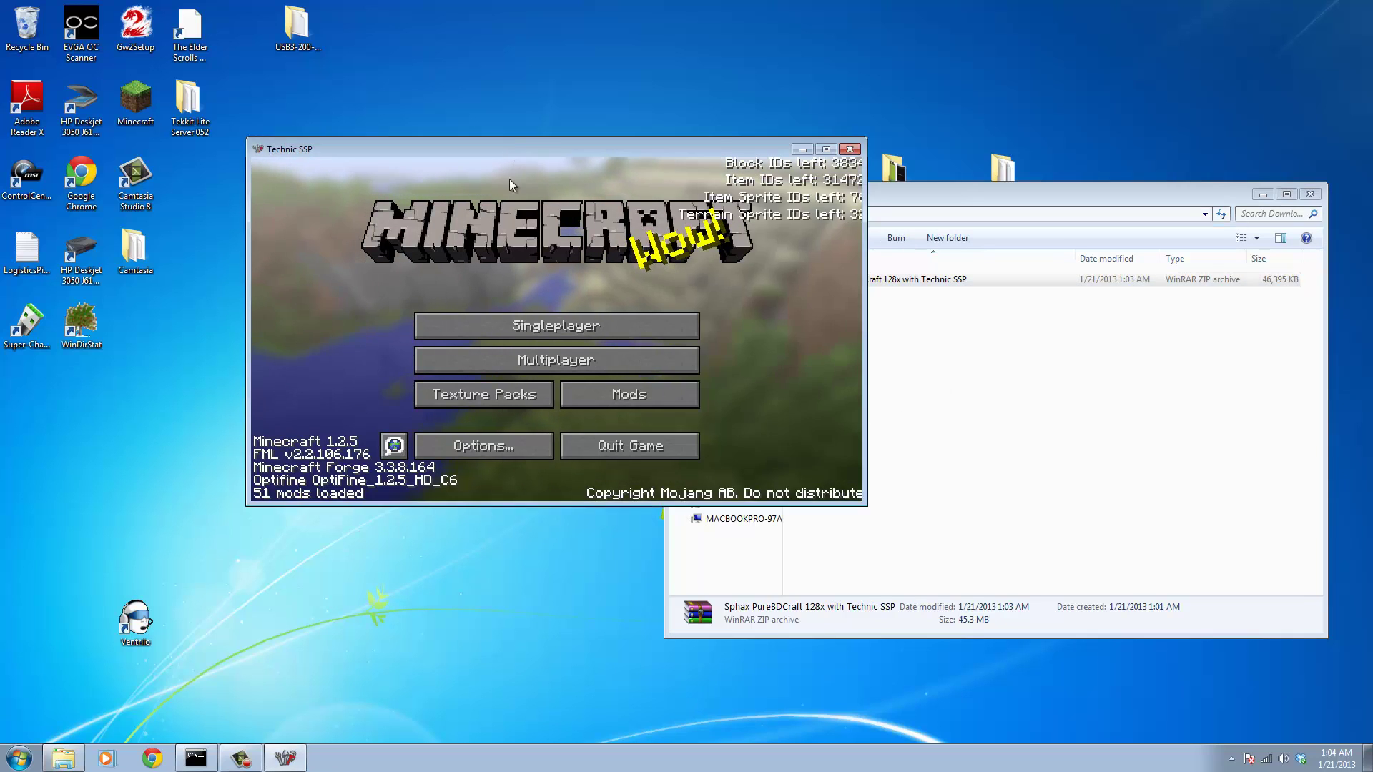
left_click(480, 405)
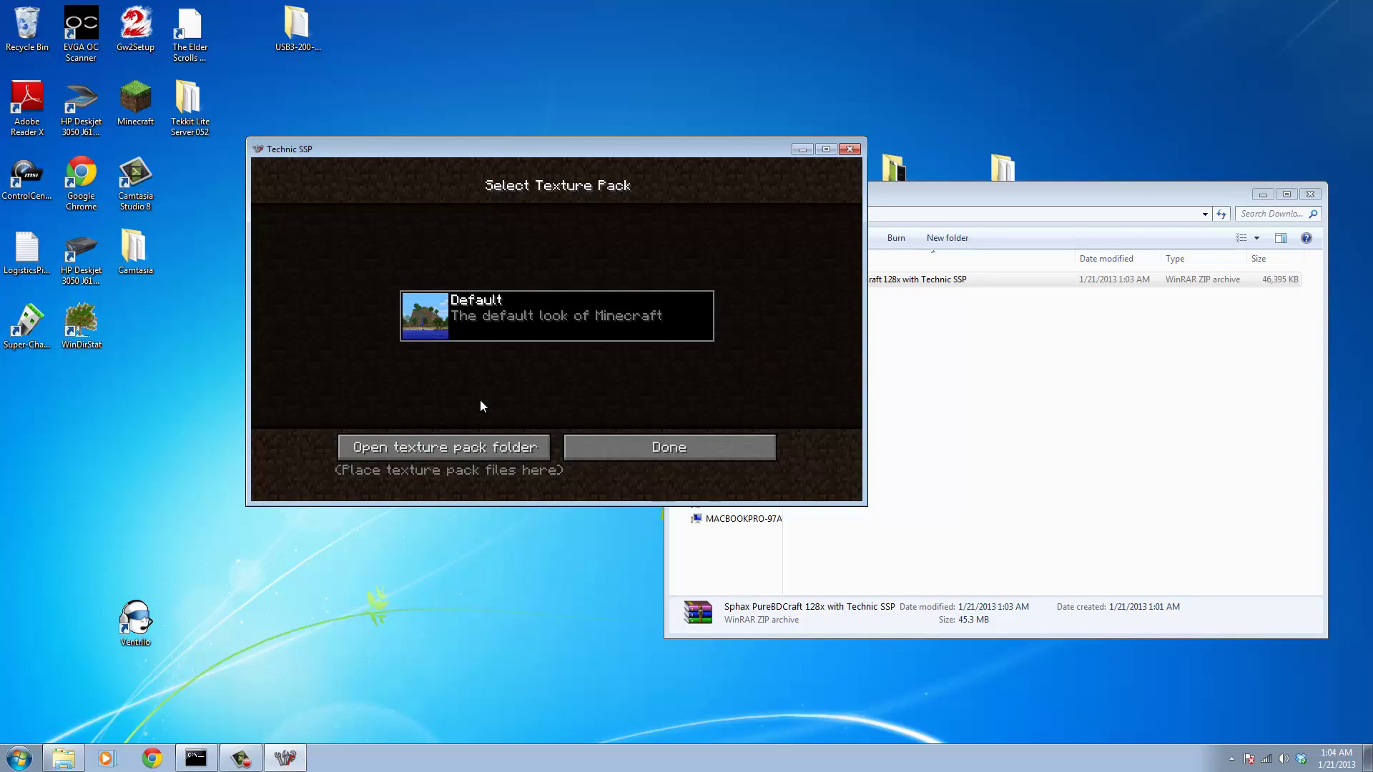
left_click(474, 448)
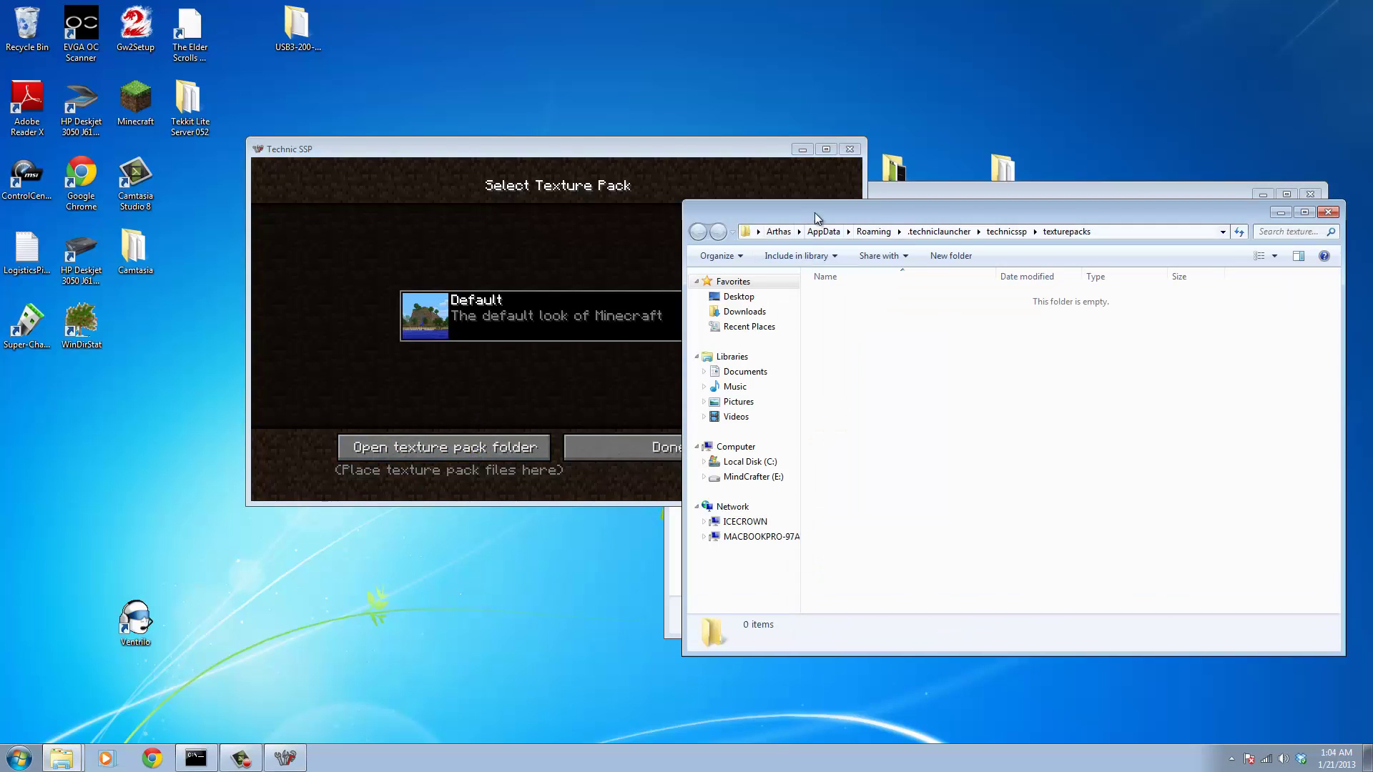
left_click_drag(815, 212, 653, 260)
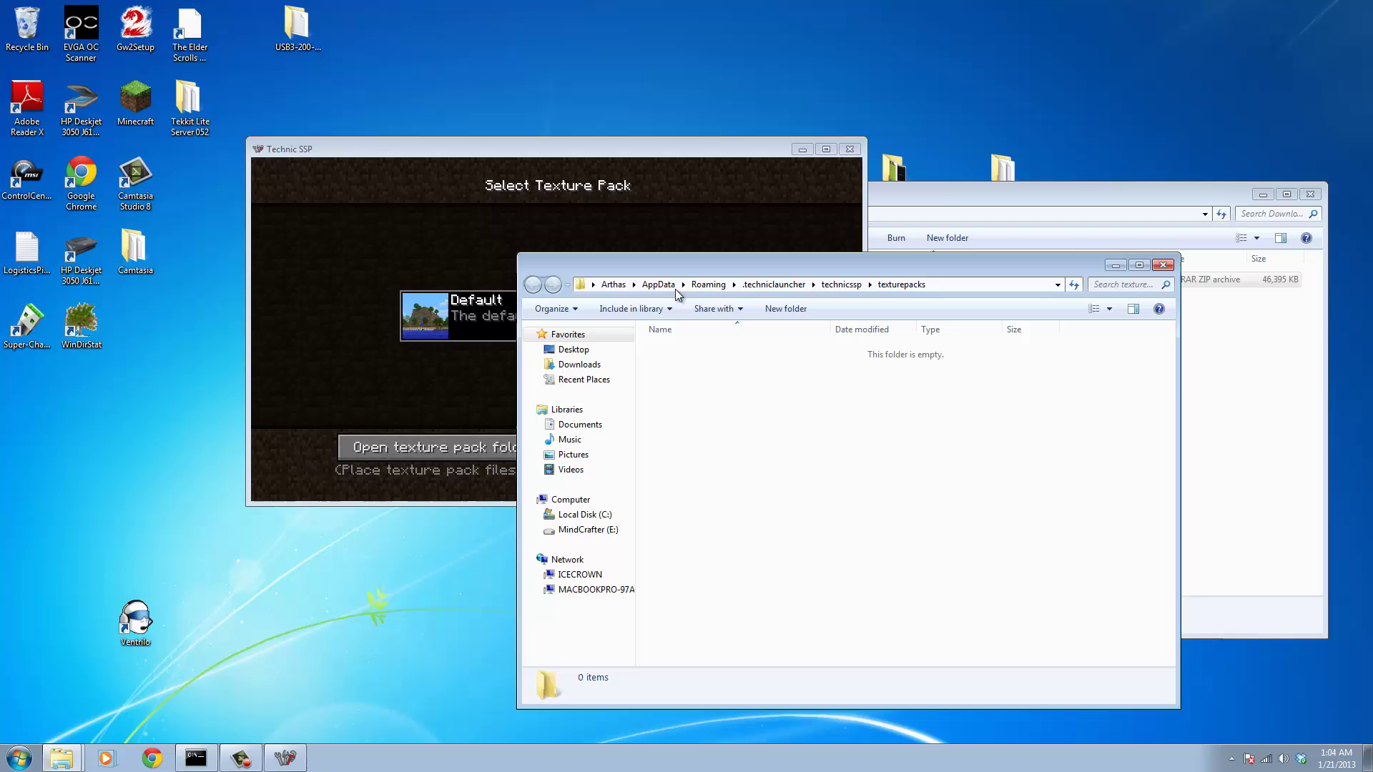
Go up to the .techniclauncher folder and trace the path through technicssp back to texturepacks
left_click(775, 285)
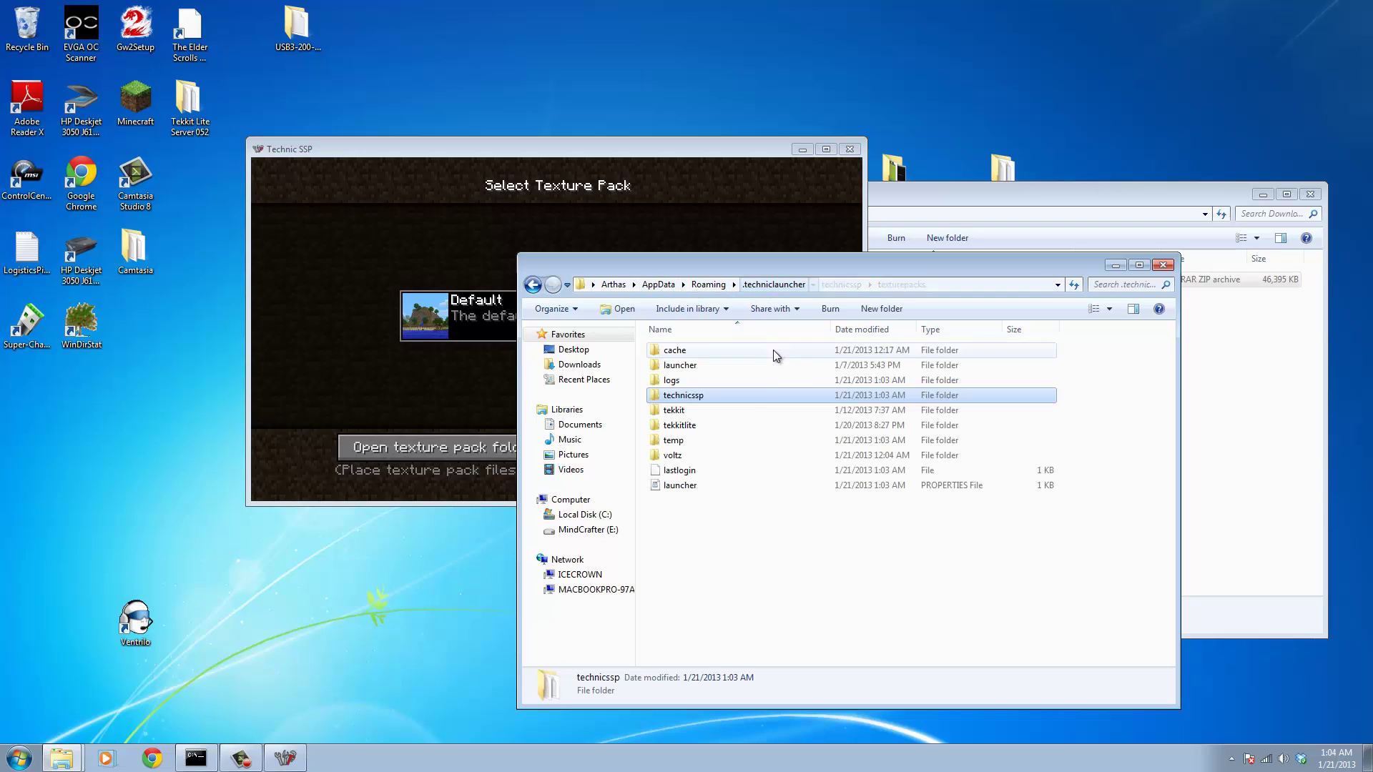
double_click(701, 396)
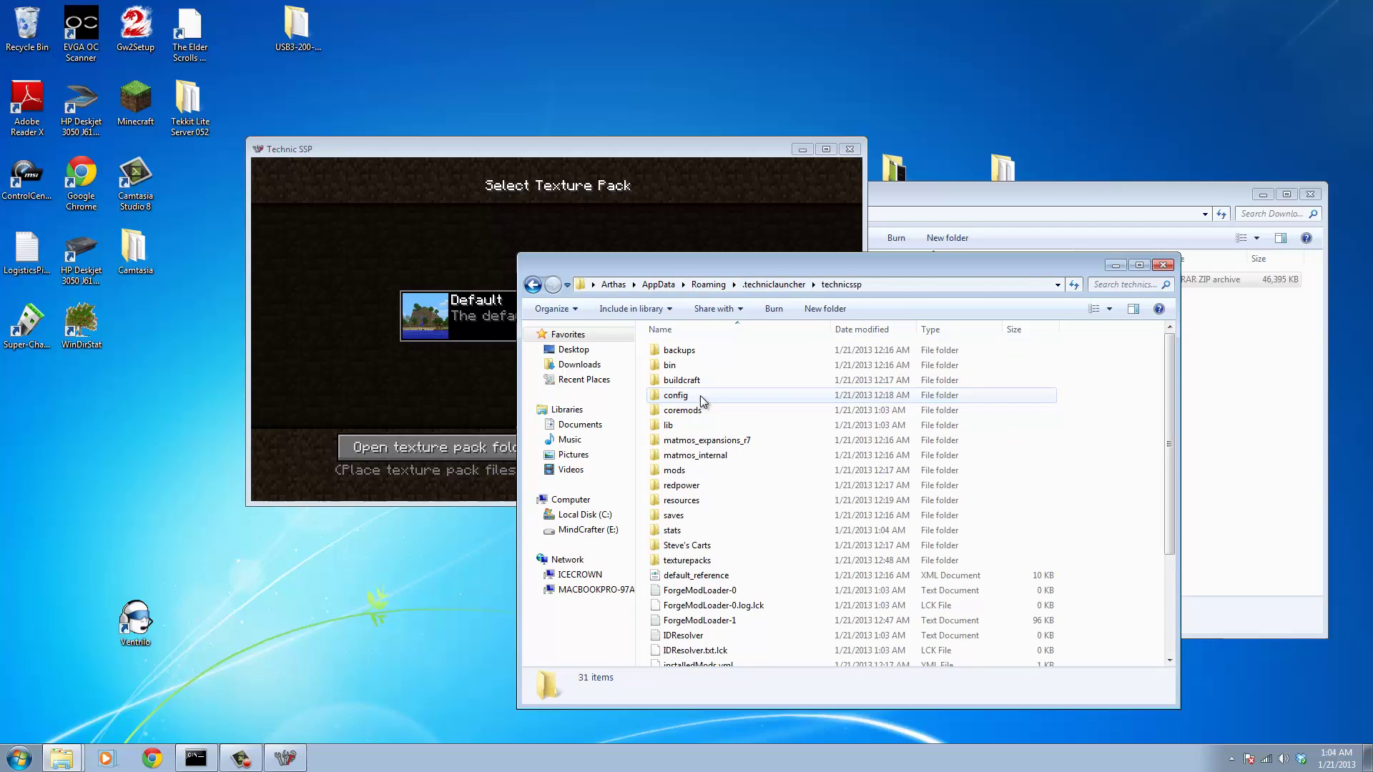
left_click(699, 562)
double_click(700, 564)
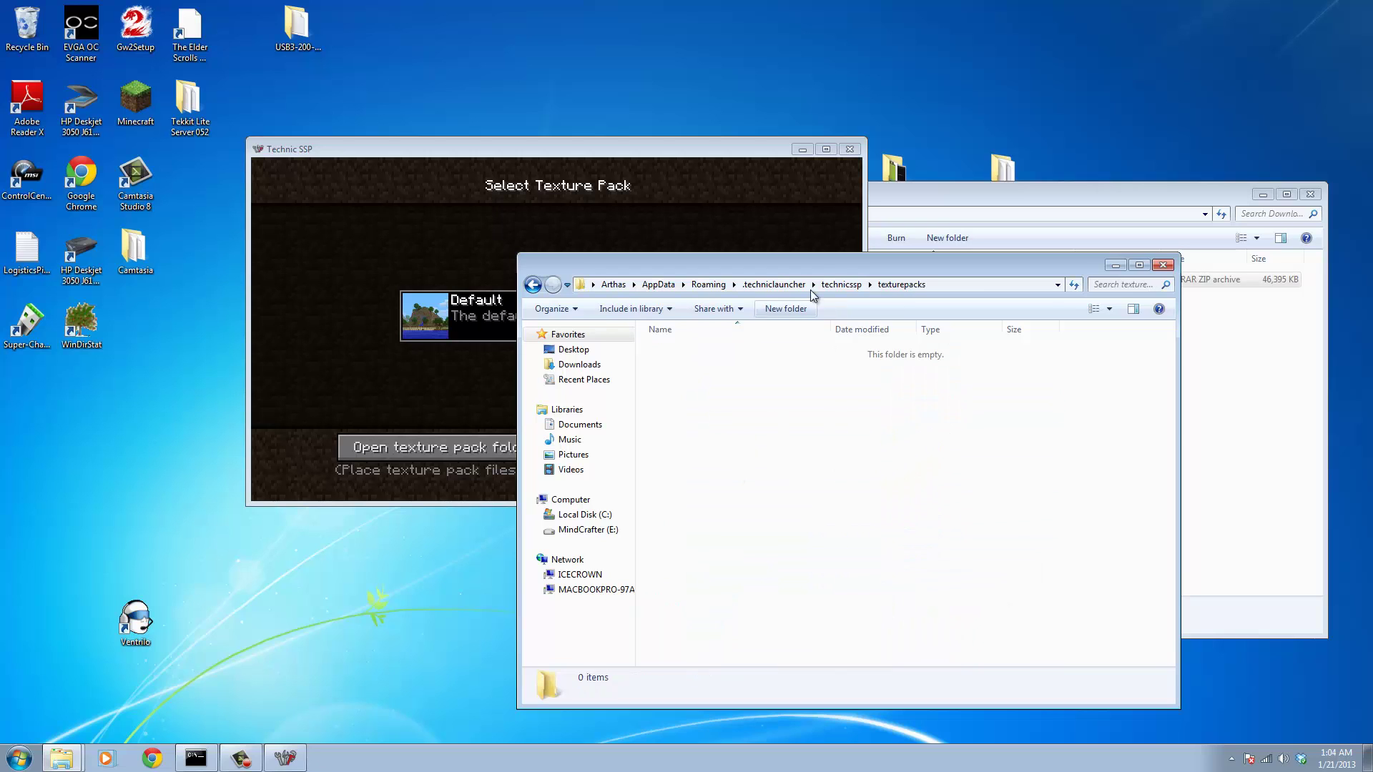
Move the Sphax PureBDCraft 128x with Technic SSP archive from Downloads into the texturepacks folder
left_click_drag(928, 269, 598, 445)
left_click(1195, 349)
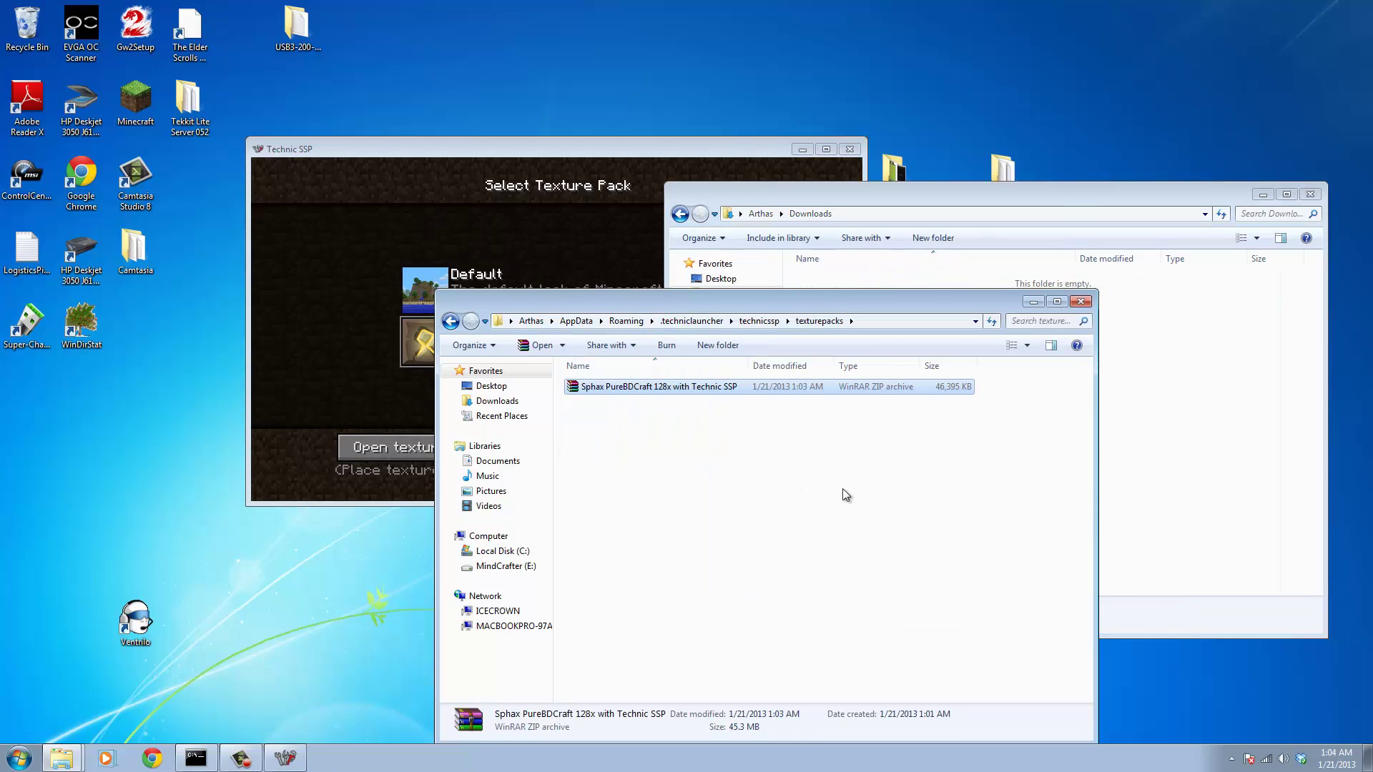
Return to the Technic SSP game and walk around the world to examine the terrain textures
left_click(560, 155)
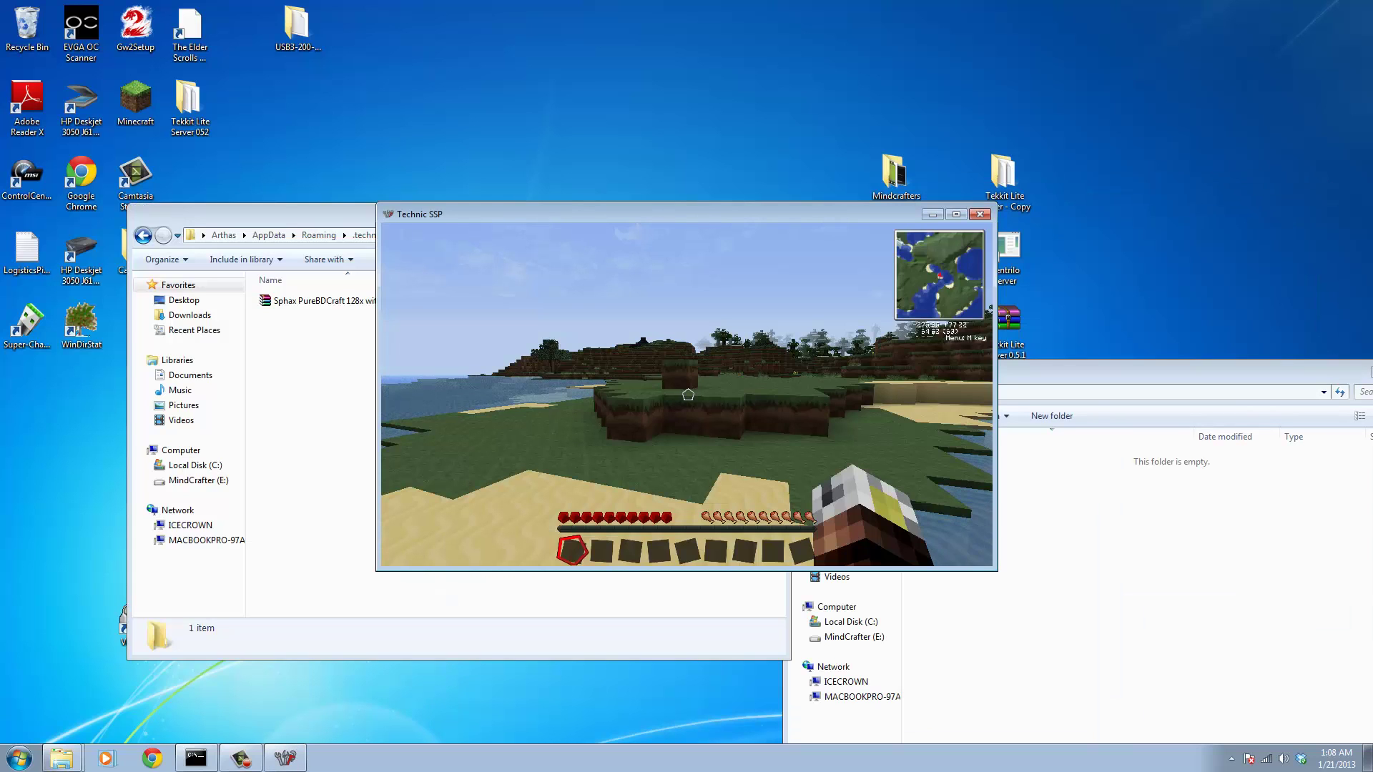
key("w")
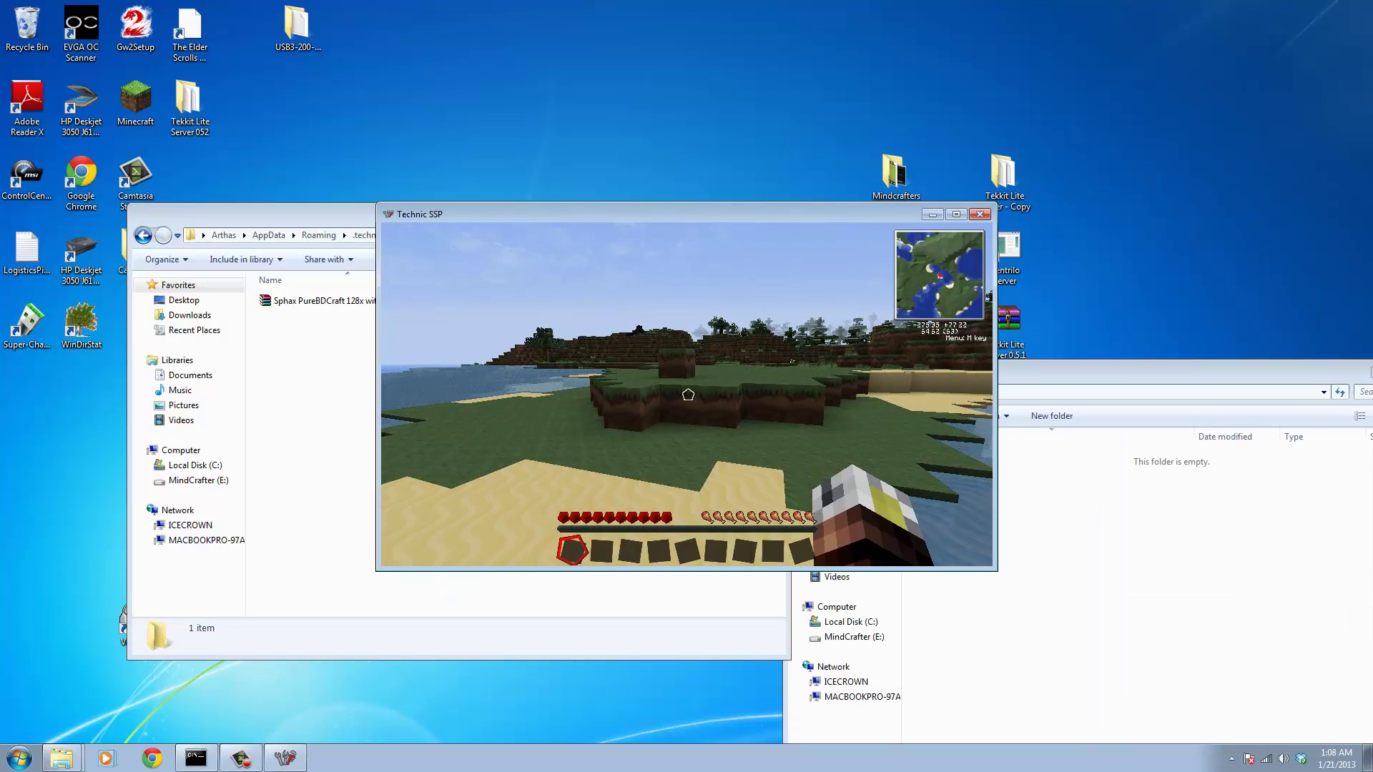
mouse_move(688, 394)
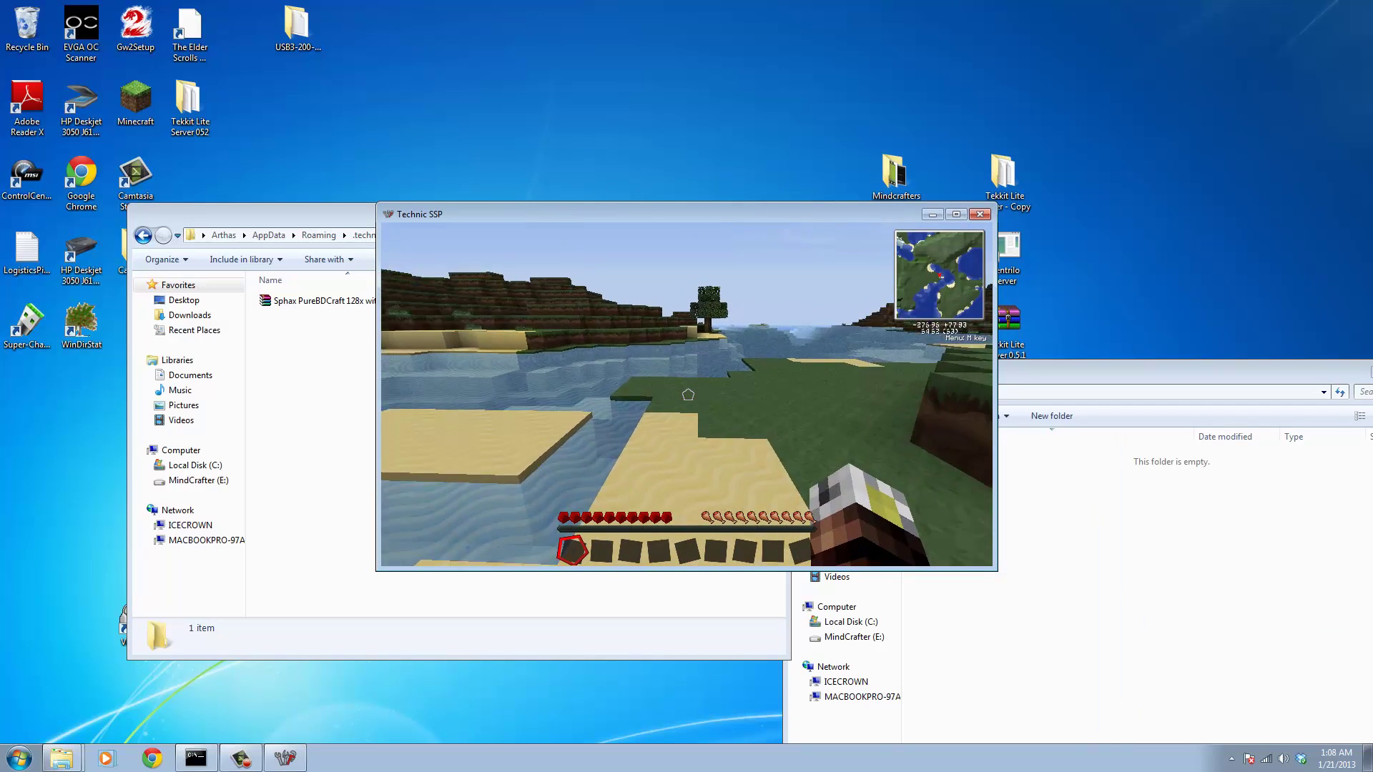